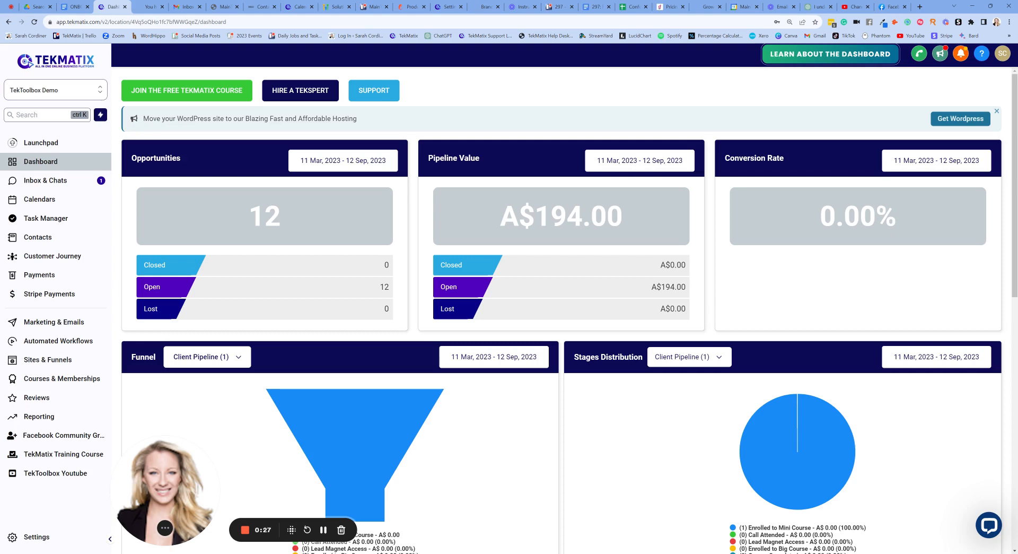
# Look through the TekMatix support page, from live chat support to the Tekspert, YouTube and help article options.
pyautogui.click(330, 529)
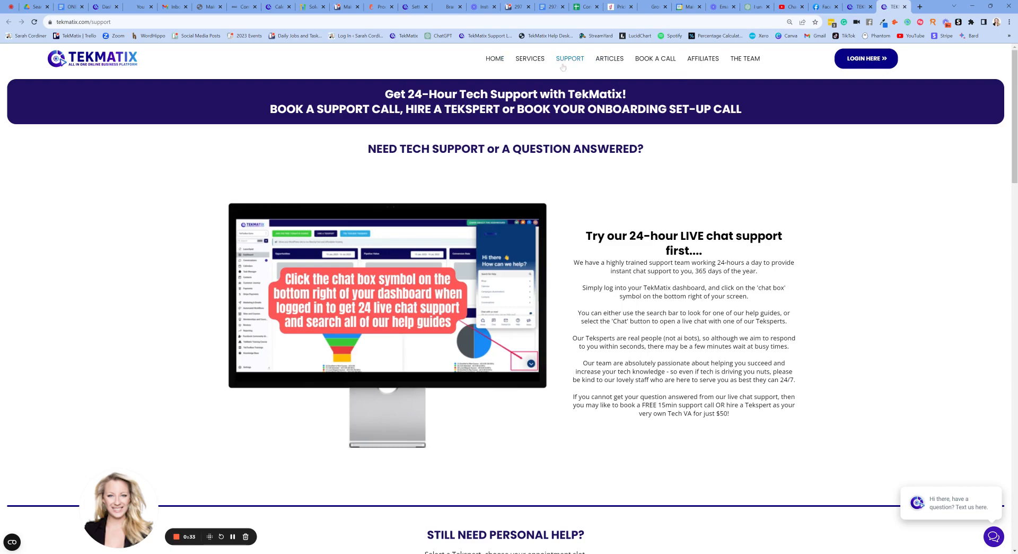
pyautogui.scroll(-7, 574, 150)
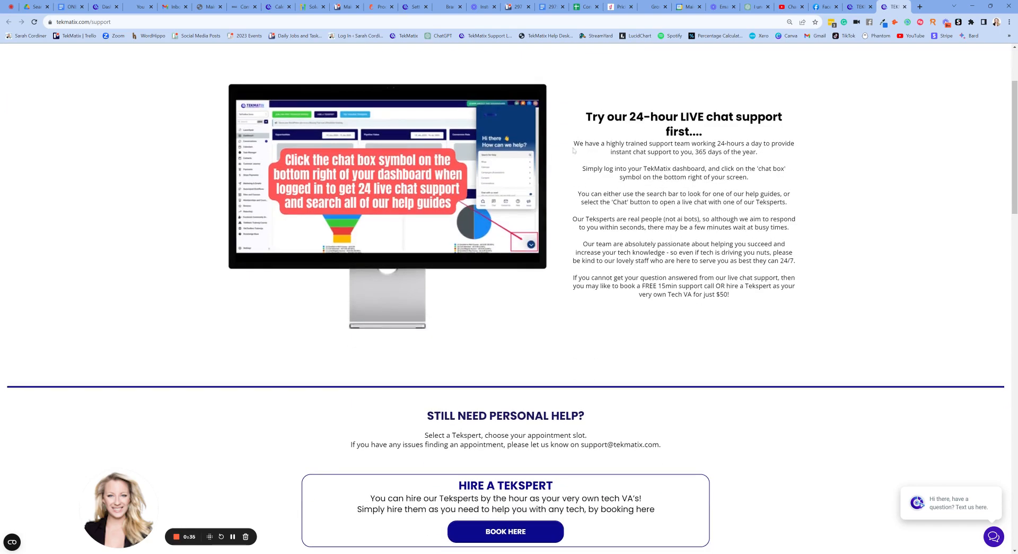
pyautogui.scroll(-2, 575, 150)
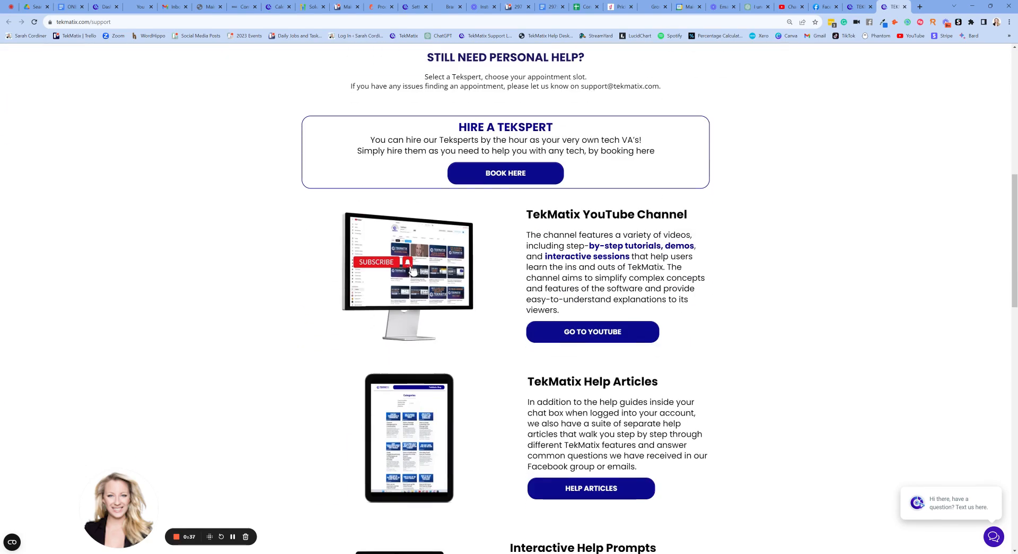
pyautogui.scroll(9, 663, 64)
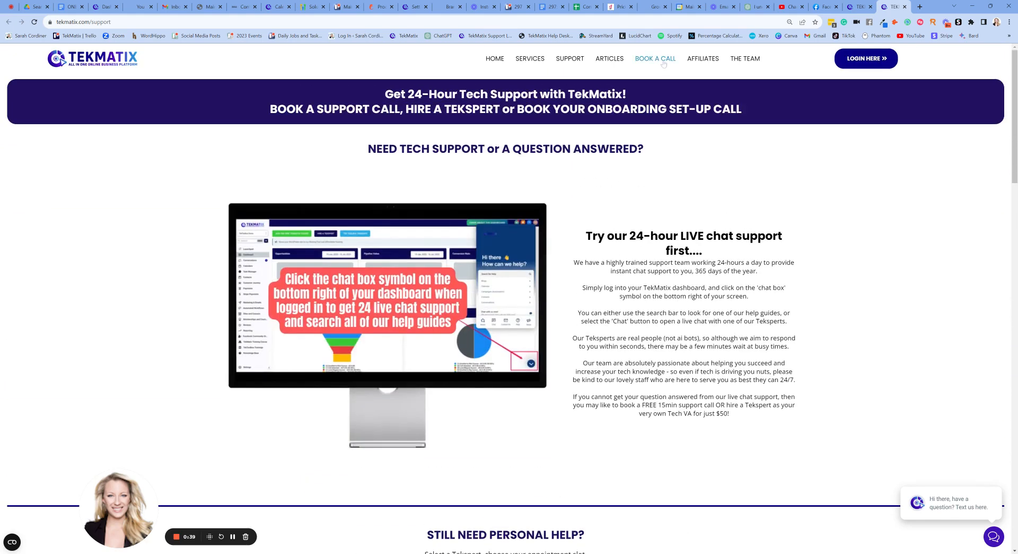
# Open the Book a Call page and examine the Teksperts' onboarding, paid and free call options for each timezone.
pyautogui.click(653, 59)
pyautogui.scroll(-10, 598, 206)
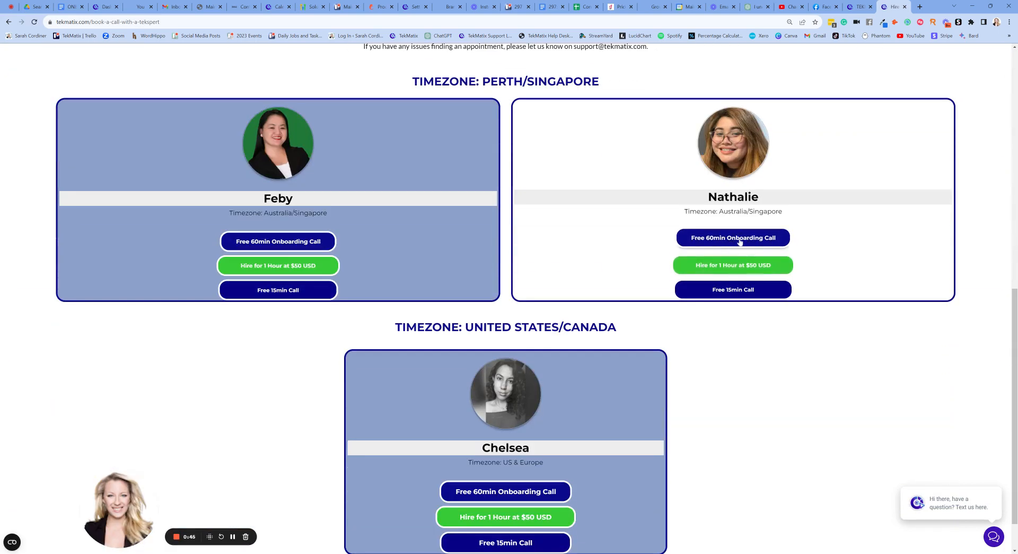
pyautogui.scroll(-1, 531, 212)
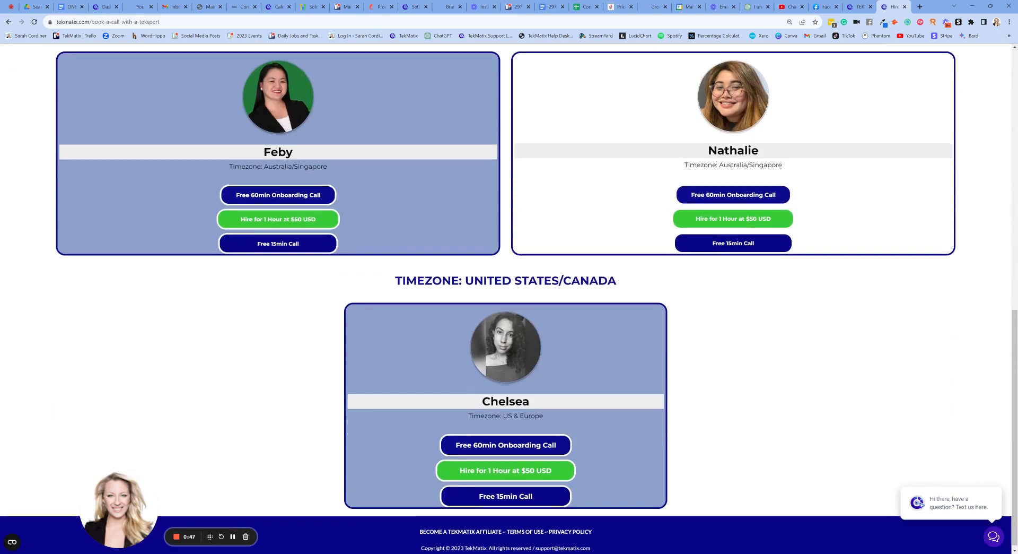
pyautogui.scroll(2, 541, 212)
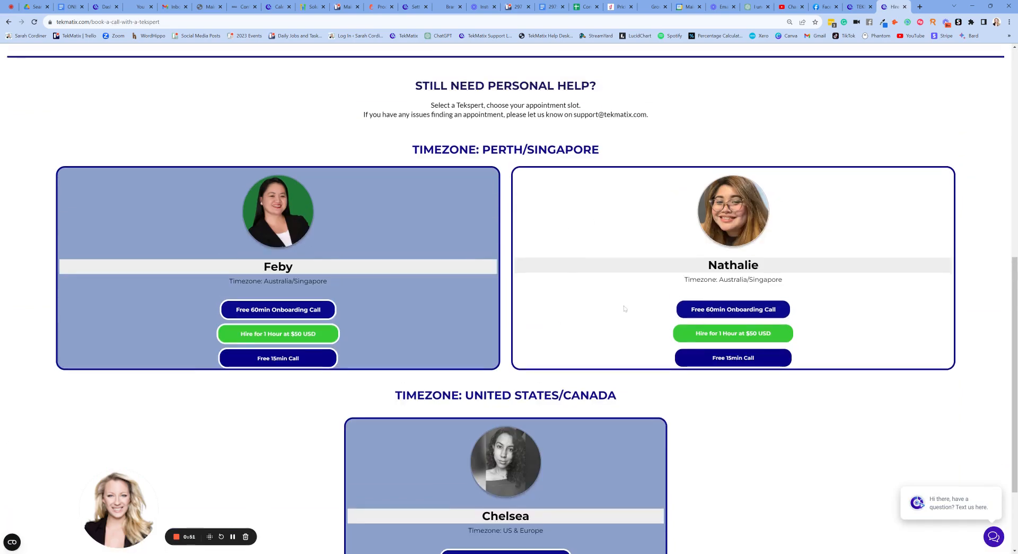
pyautogui.scroll(4, 561, 264)
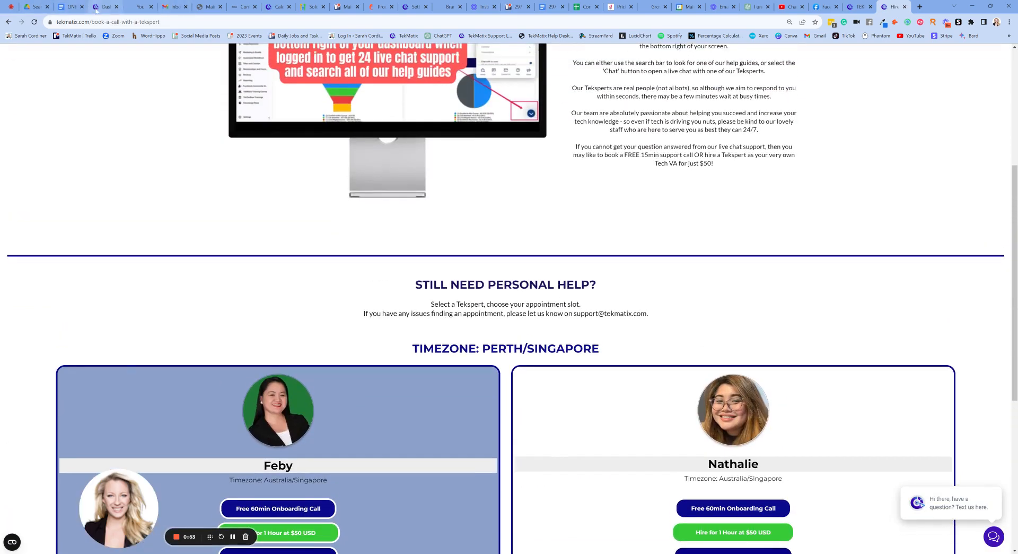
# Return to the TekMatix dashboard, open the account's Business Profile settings and review the General Information fields.
pyautogui.click(105, 6)
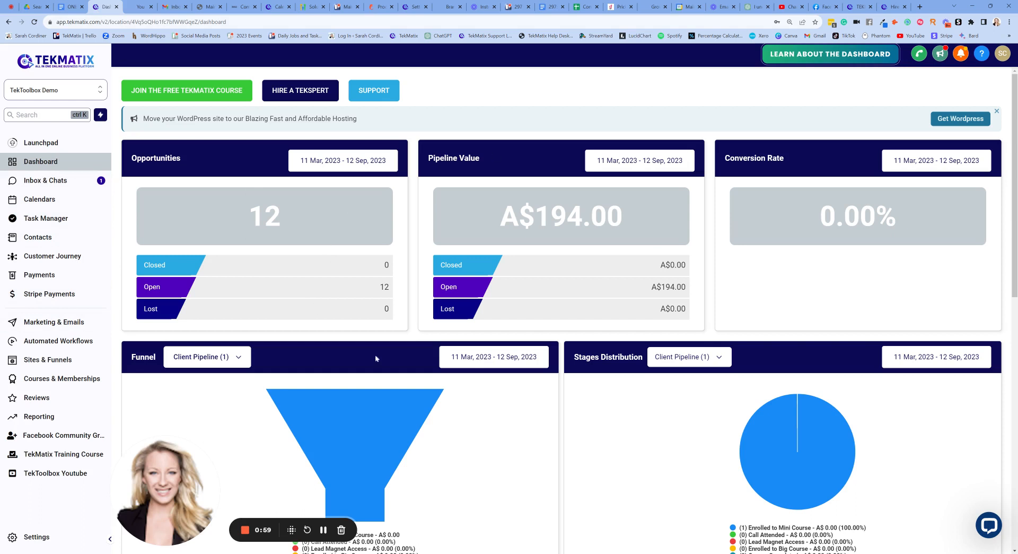
pyautogui.click(46, 537)
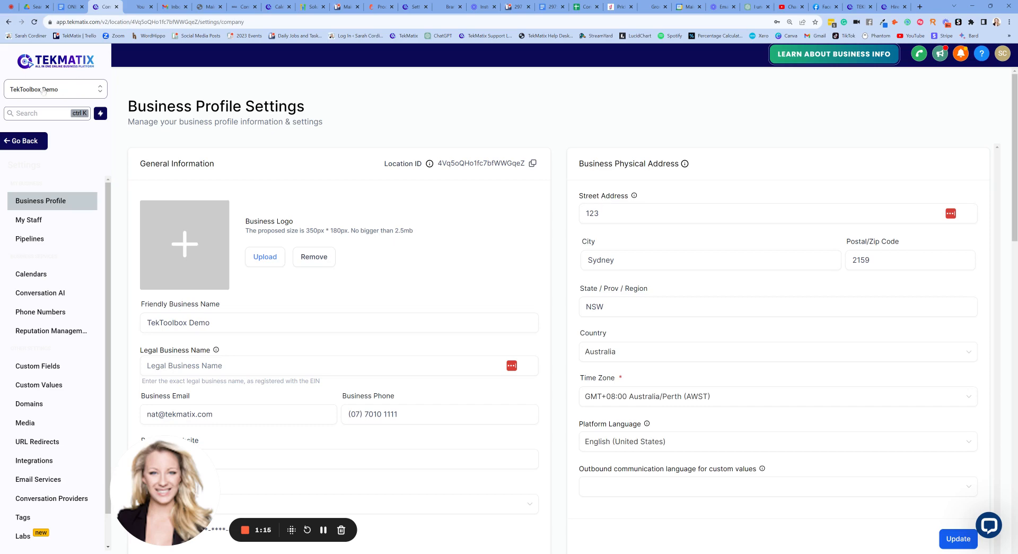
pyautogui.scroll(-1, 265, 261)
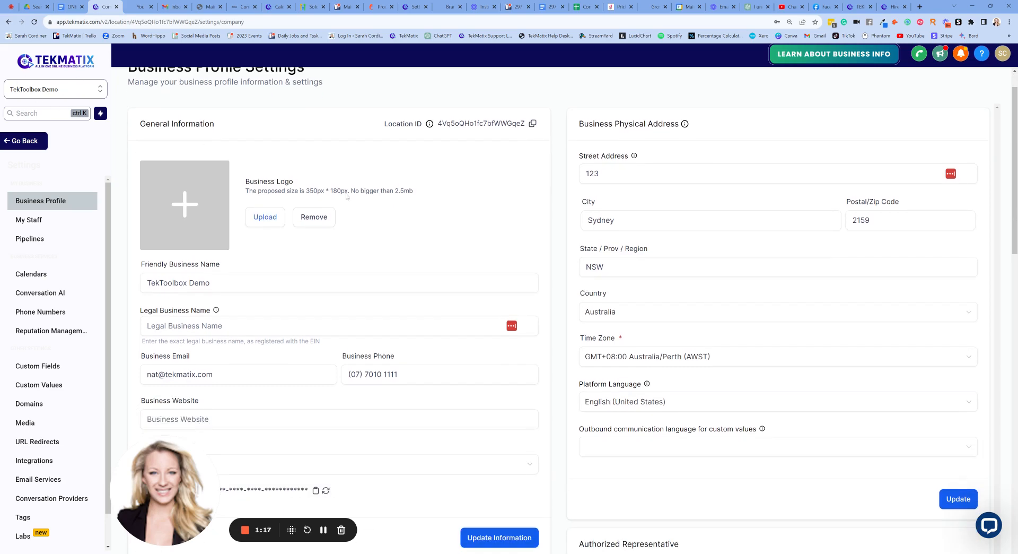
pyautogui.scroll(-1, 346, 196)
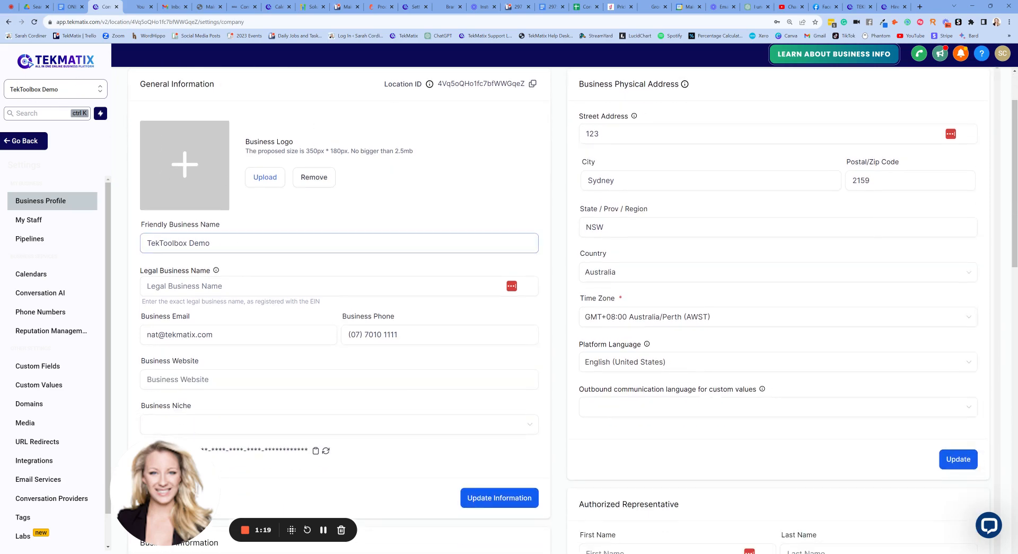
pyautogui.scroll(-3, 238, 222)
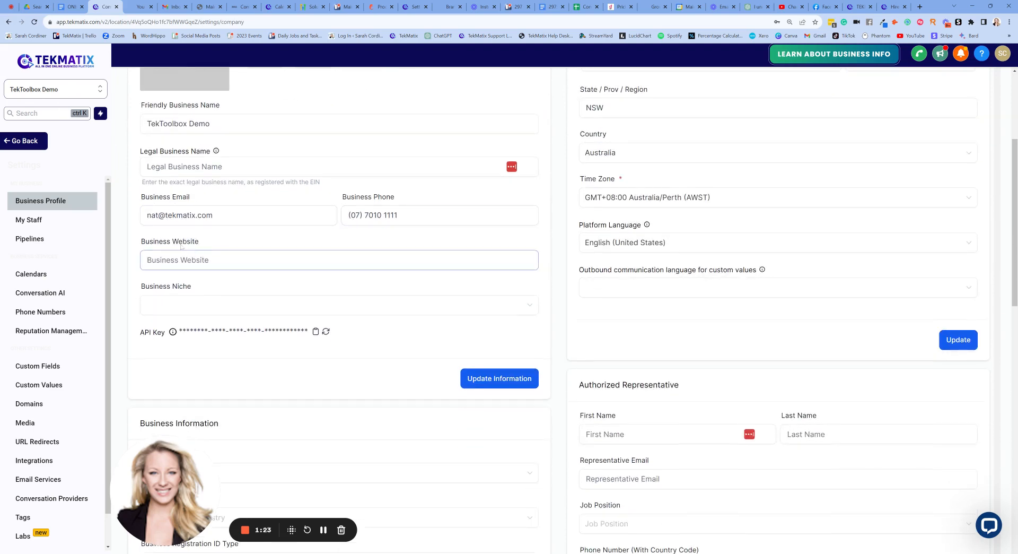
pyautogui.scroll(1, 181, 246)
pyautogui.scroll(4, 497, 244)
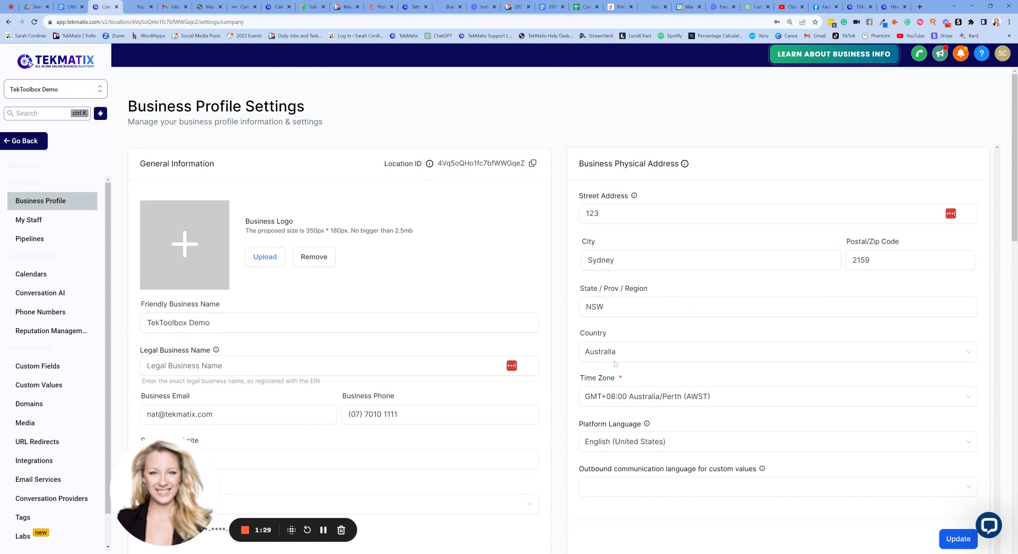
# Review the Business Physical Address section, including the country, time zone and platform language fields.
pyautogui.scroll(-1, 649, 192)
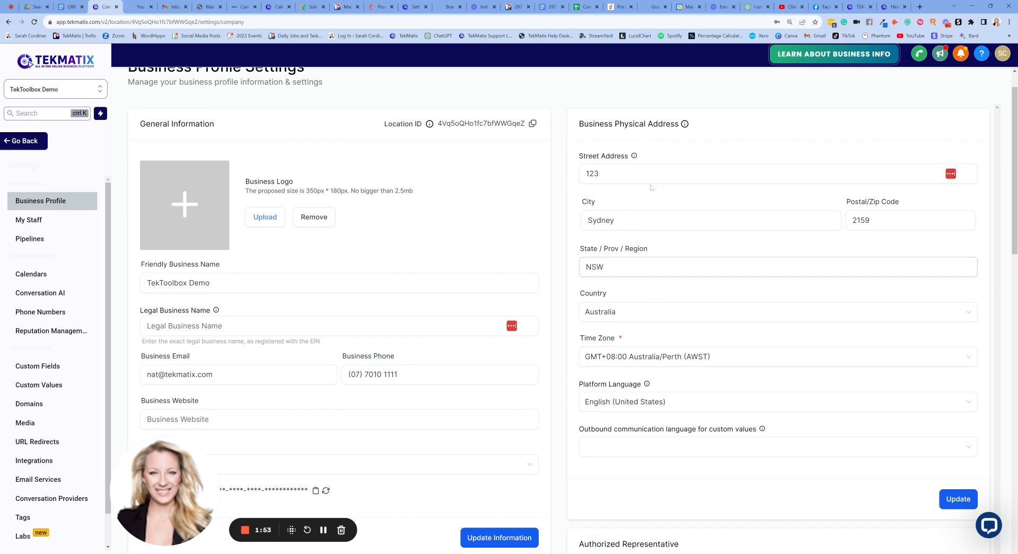
pyautogui.scroll(-1, 663, 194)
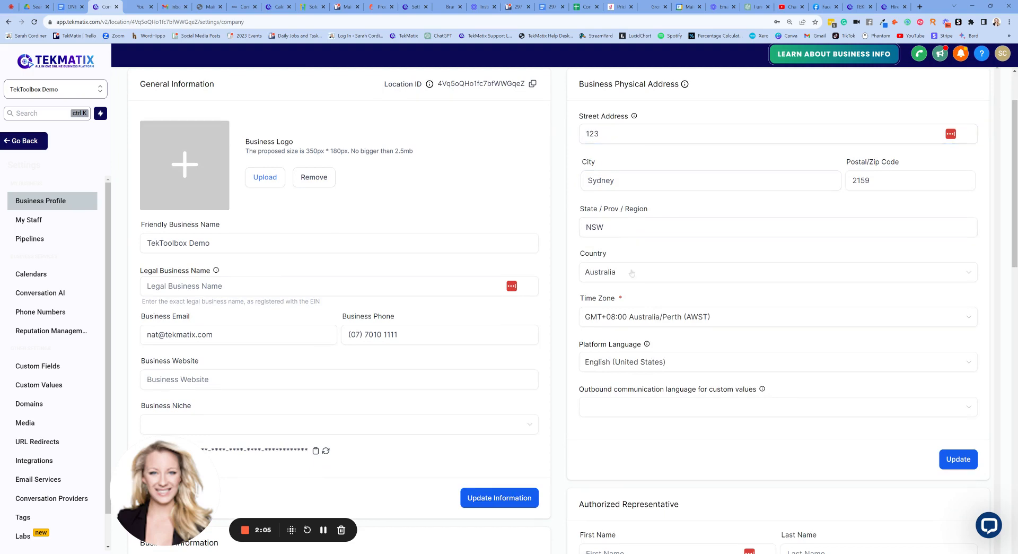
pyautogui.scroll(2, 685, 167)
pyautogui.scroll(-2, 687, 167)
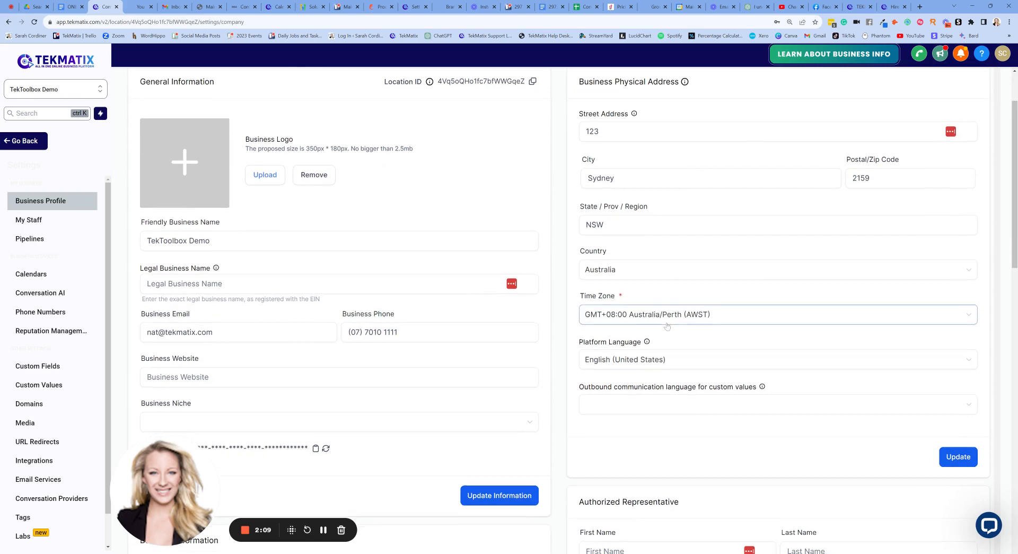
pyautogui.scroll(-1, 647, 313)
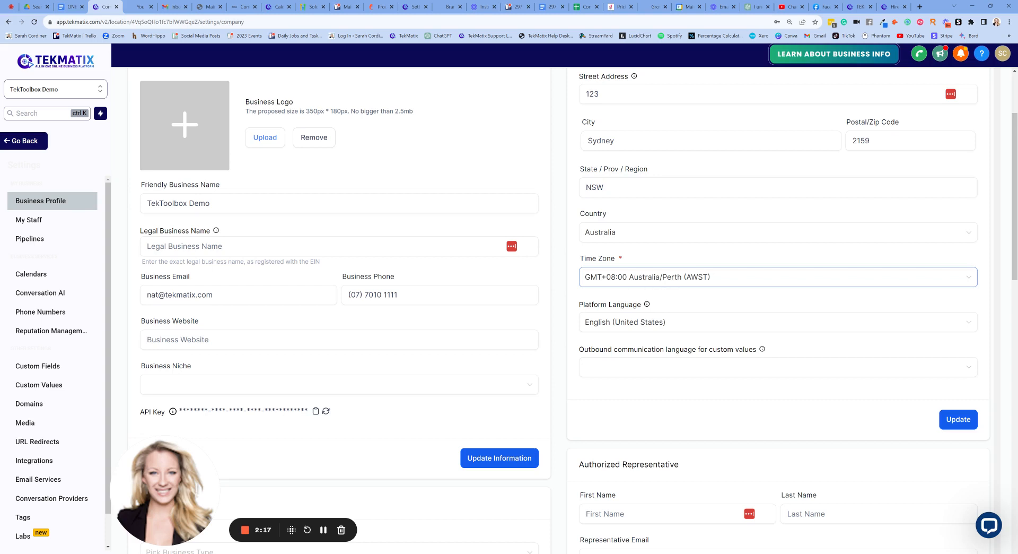
pyautogui.scroll(-1, 688, 242)
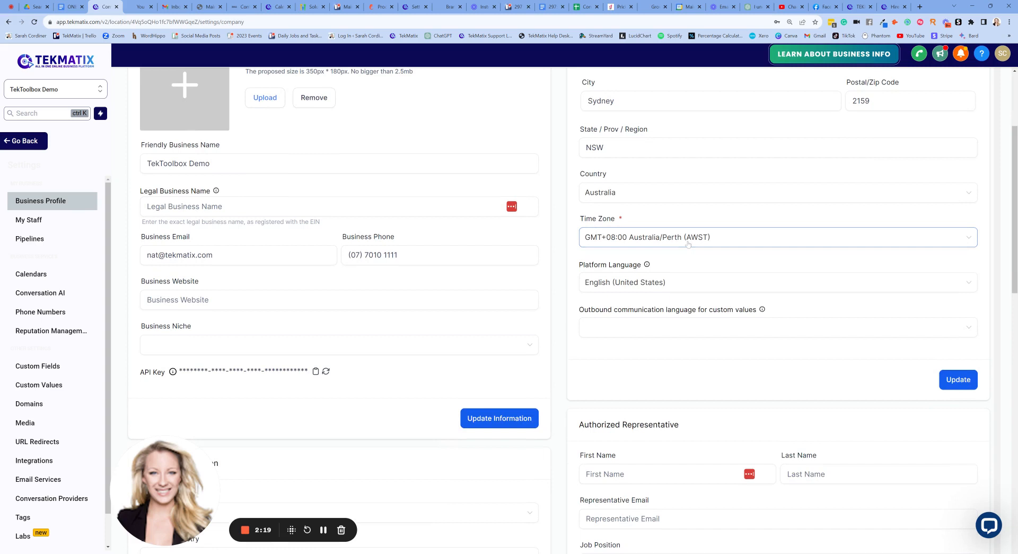
pyautogui.scroll(-2, 737, 213)
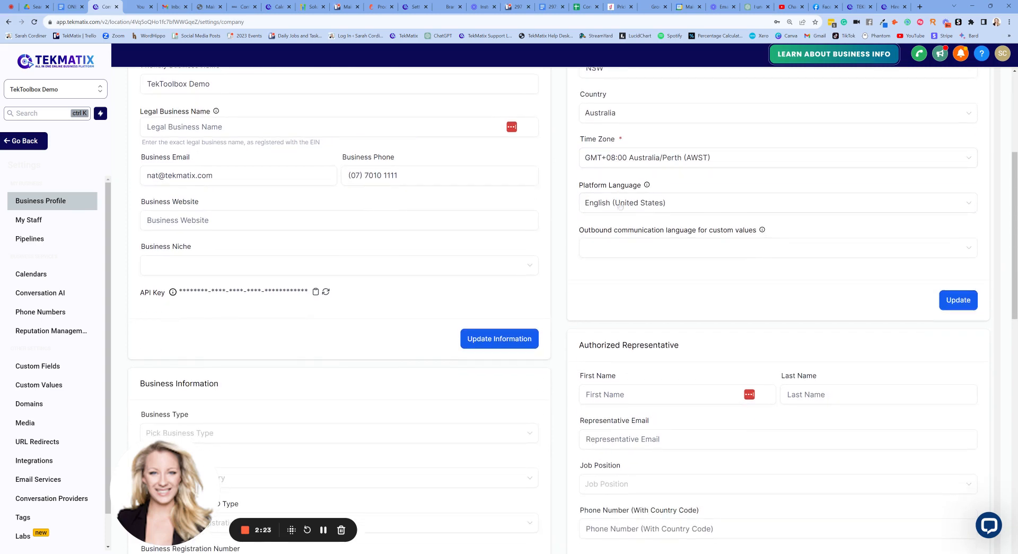
# Examine the remaining business profile sections: business information, authorized representative, general options, call and voicemail settings, contact deduplication and deprecated features.
pyautogui.scroll(-3, 626, 255)
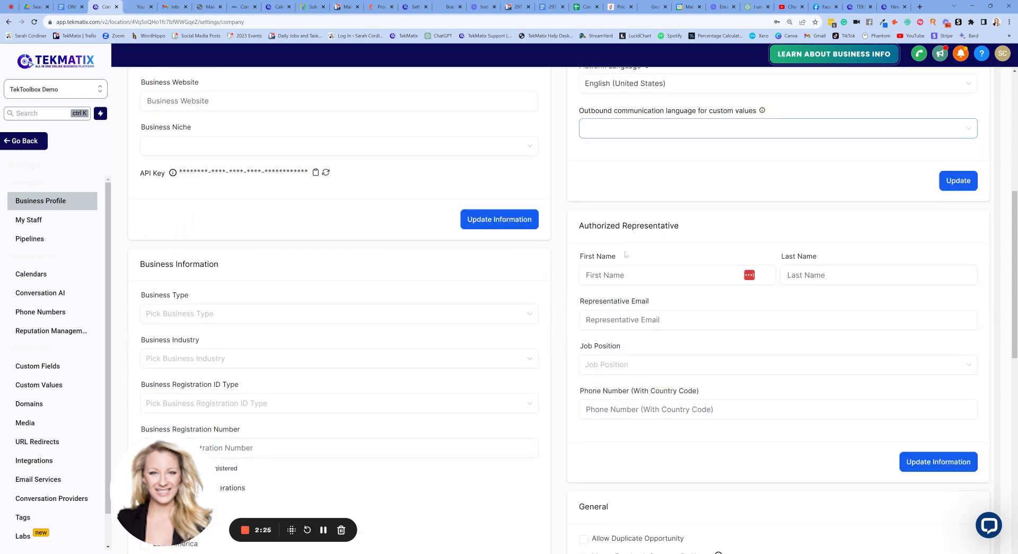
pyautogui.scroll(-1, 345, 272)
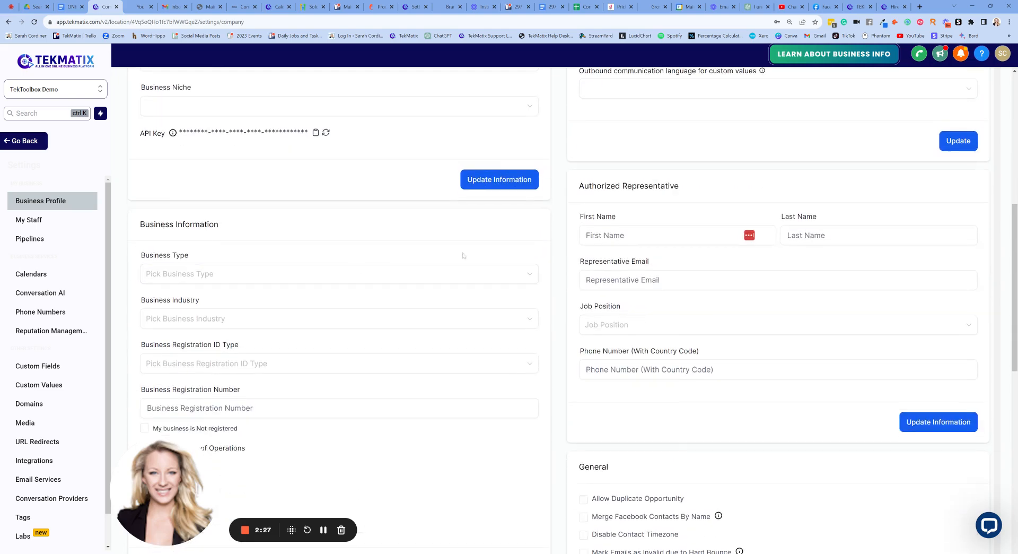
pyautogui.scroll(-1, 463, 255)
pyautogui.scroll(-2, 461, 250)
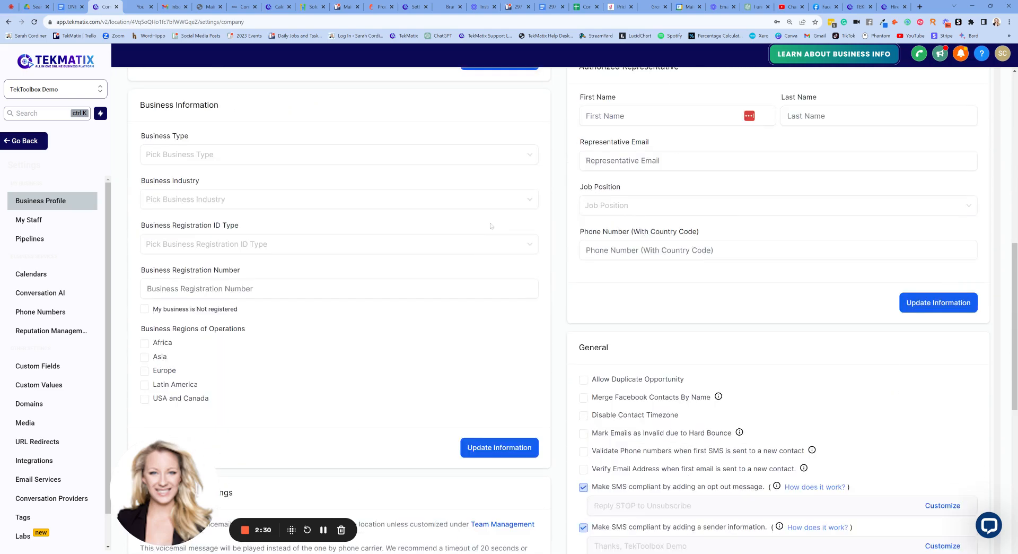
pyautogui.scroll(1, 489, 227)
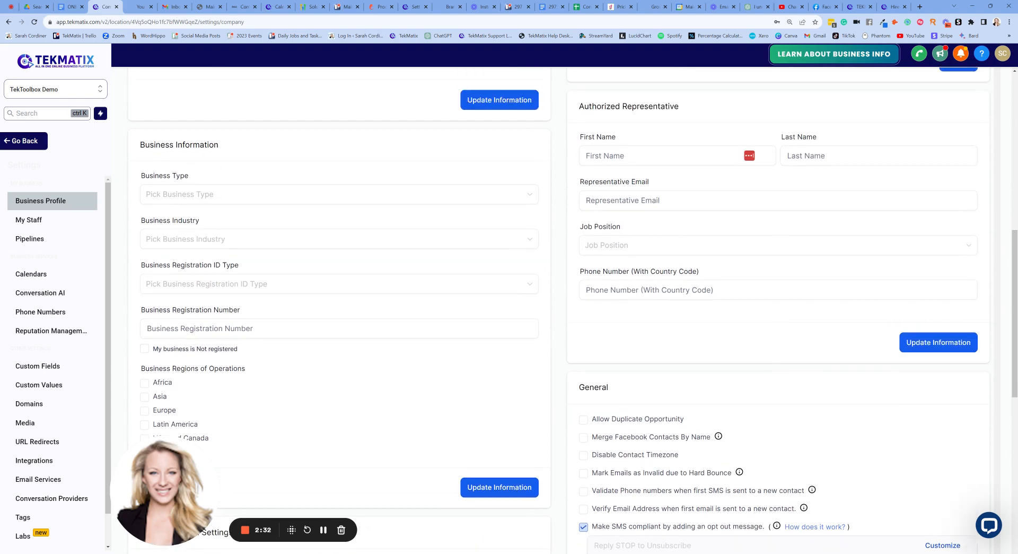
pyautogui.scroll(-2, 190, 213)
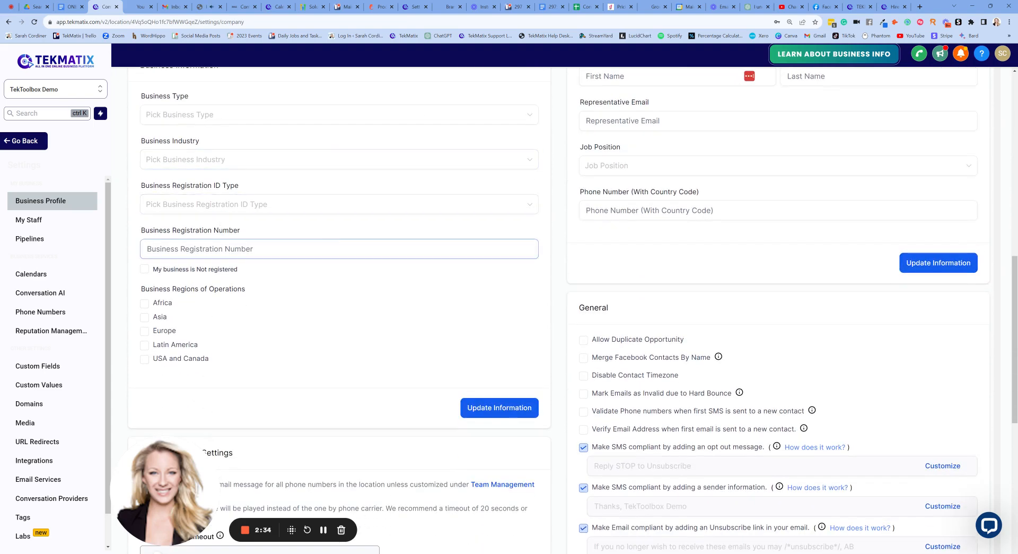
pyautogui.scroll(3, 693, 223)
pyautogui.scroll(-6, 695, 224)
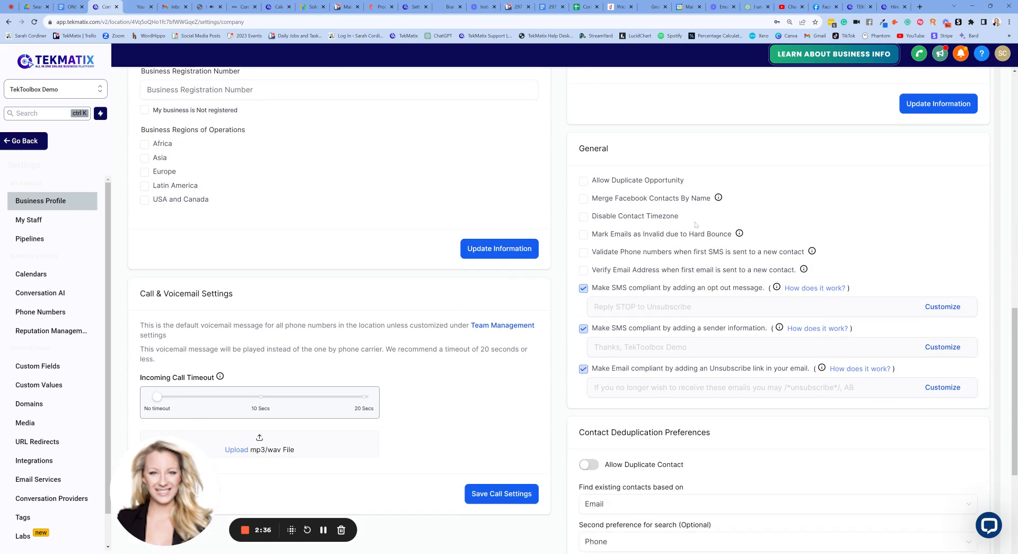
pyautogui.scroll(-2, 341, 236)
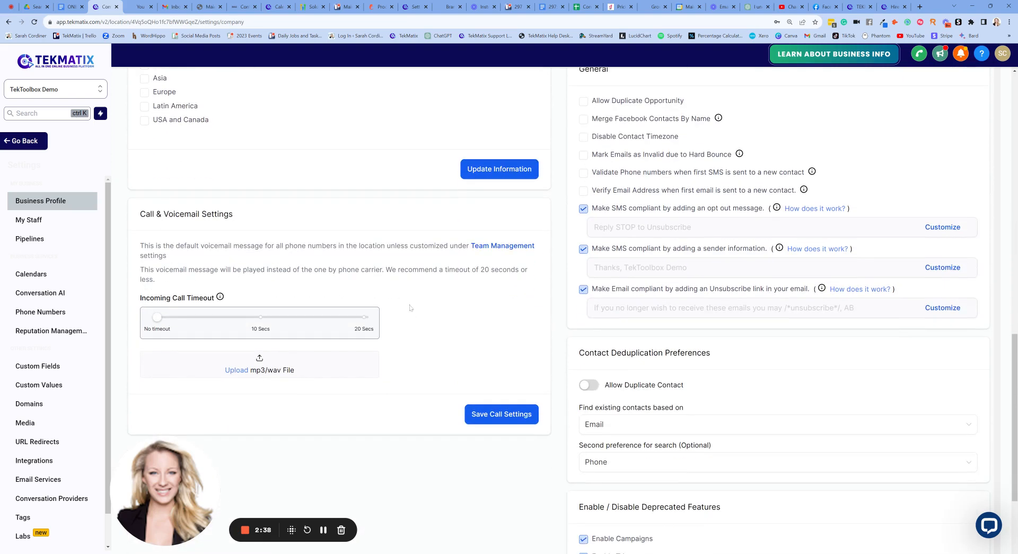
pyautogui.scroll(-2, 459, 282)
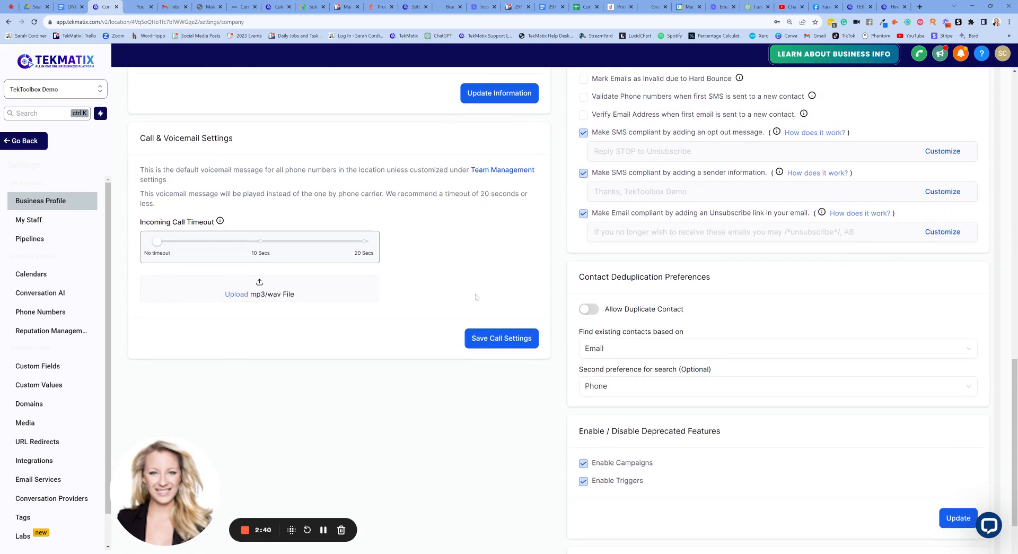
# Finish checking the business profile sections and open the My Staff settings at the team management list.
pyautogui.scroll(8, 649, 265)
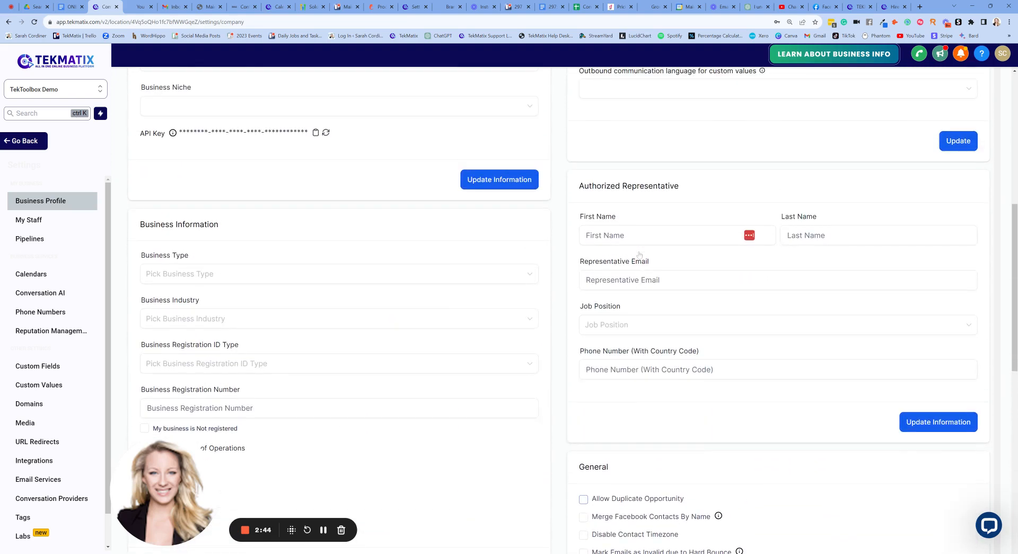
pyautogui.scroll(7, 636, 249)
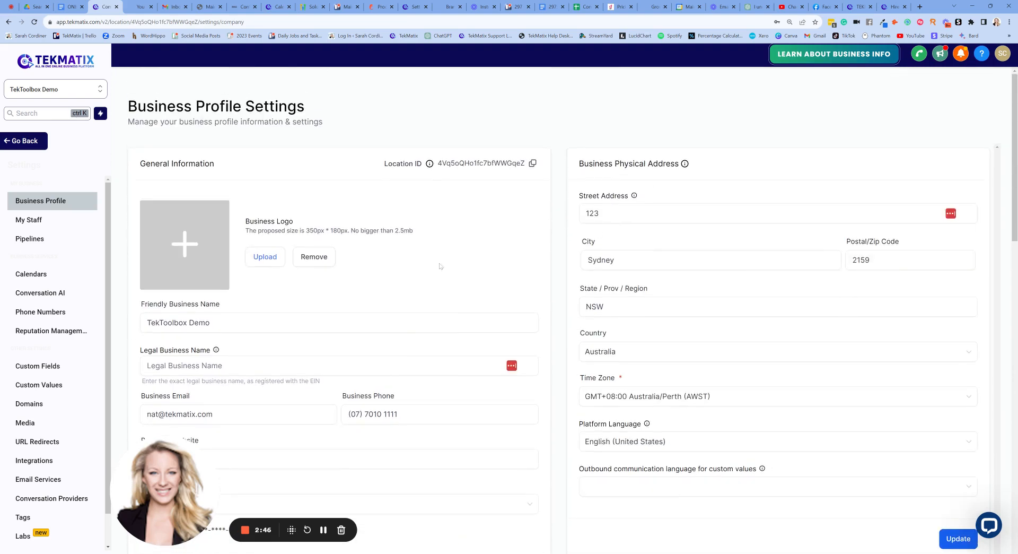
pyautogui.scroll(-4, 633, 255)
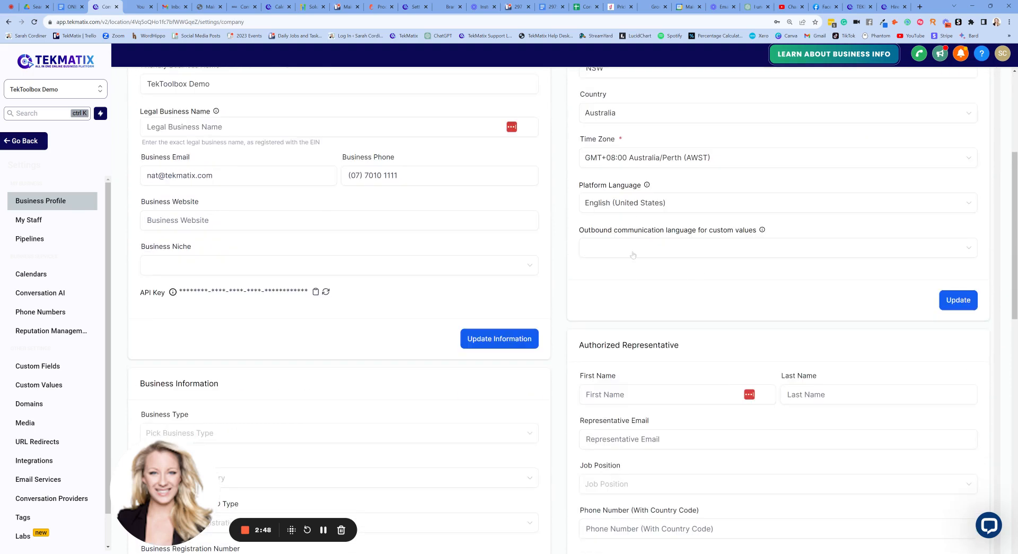
pyautogui.scroll(-6, 633, 255)
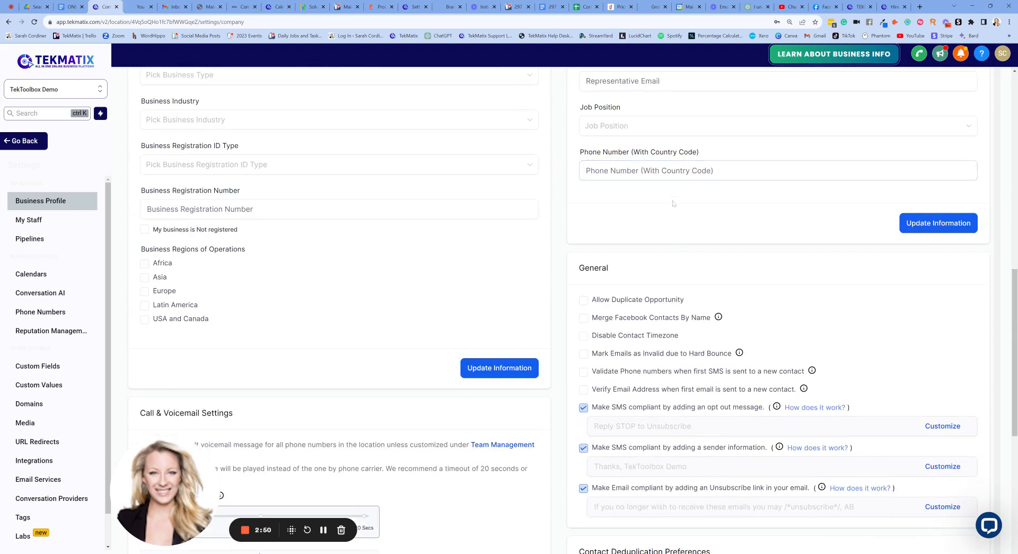
pyautogui.scroll(4, 673, 204)
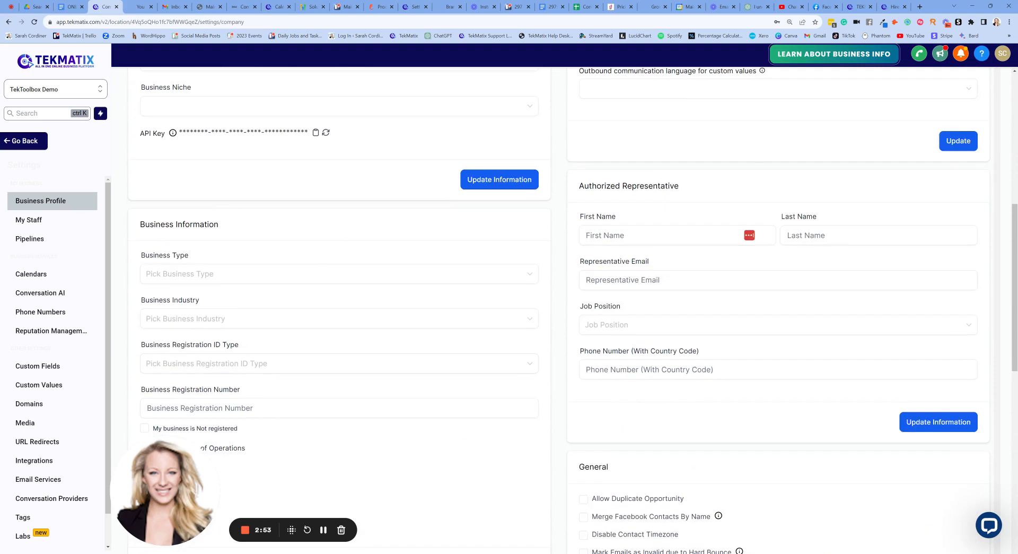
pyautogui.scroll(8, 540, 237)
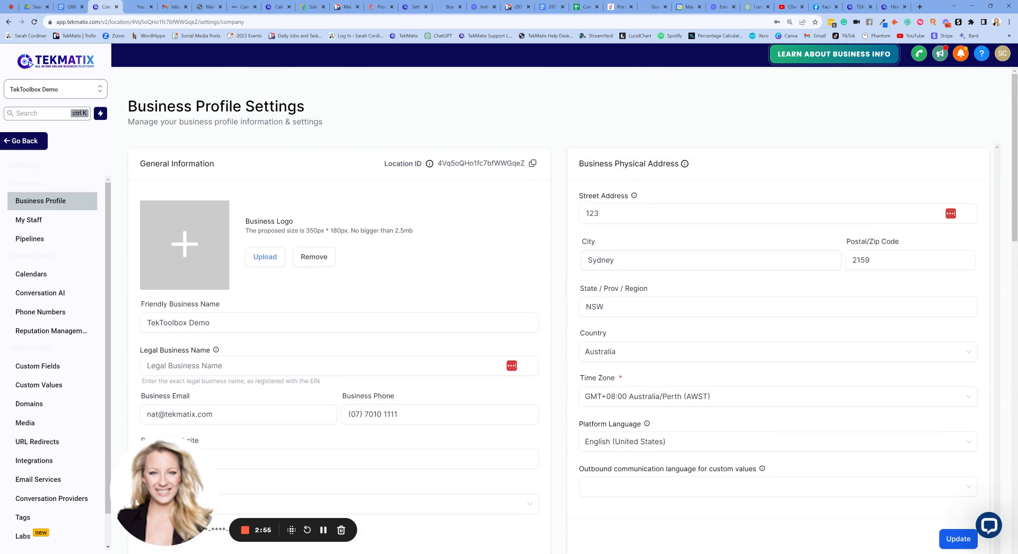
pyautogui.click(39, 222)
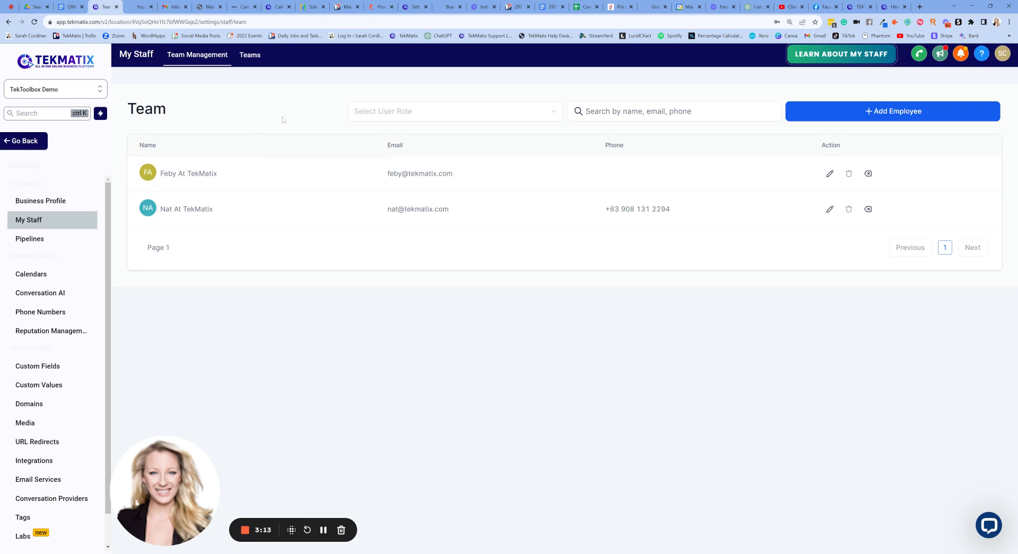
# Start adding a new employee and review the form's User Info, calendar and email signature fields.
pyautogui.click(878, 112)
pyautogui.scroll(-1, 514, 235)
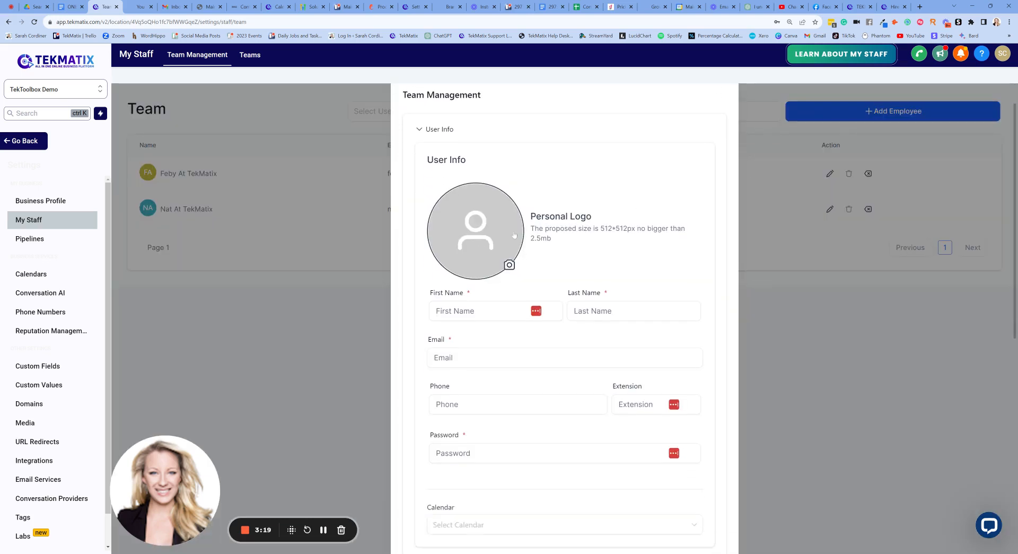
pyautogui.scroll(-3, 484, 230)
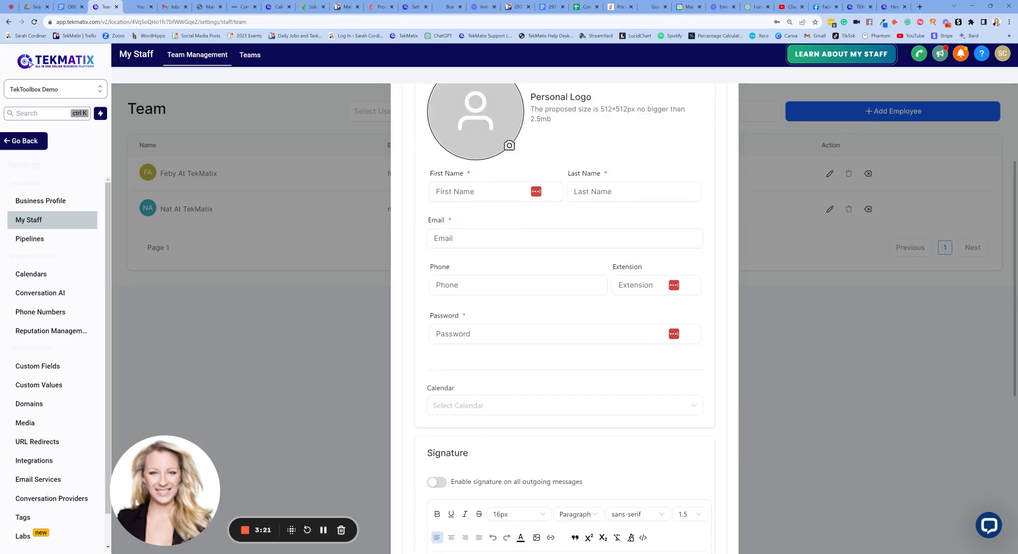
pyautogui.scroll(-2, 636, 173)
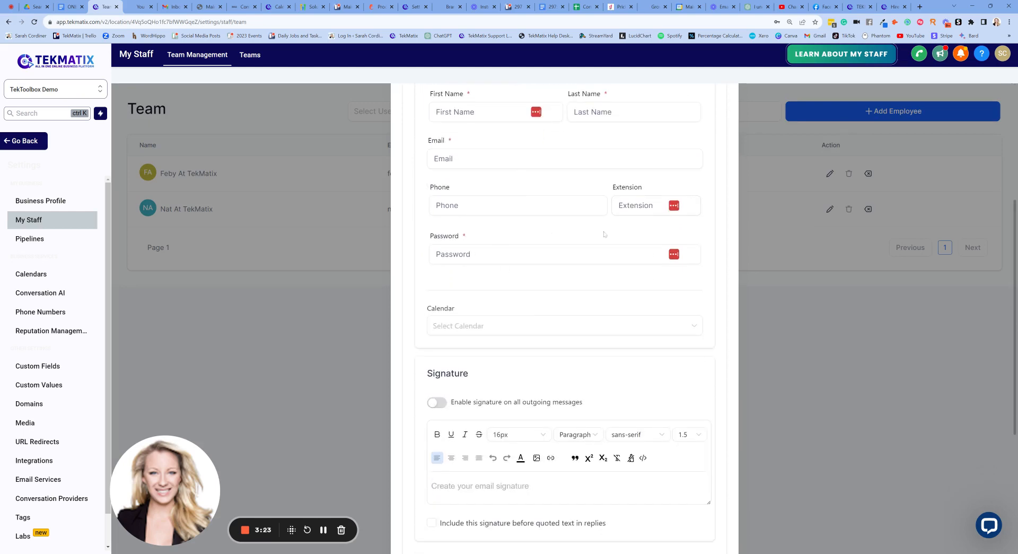
pyautogui.scroll(-2, 604, 234)
pyautogui.scroll(-3, 537, 216)
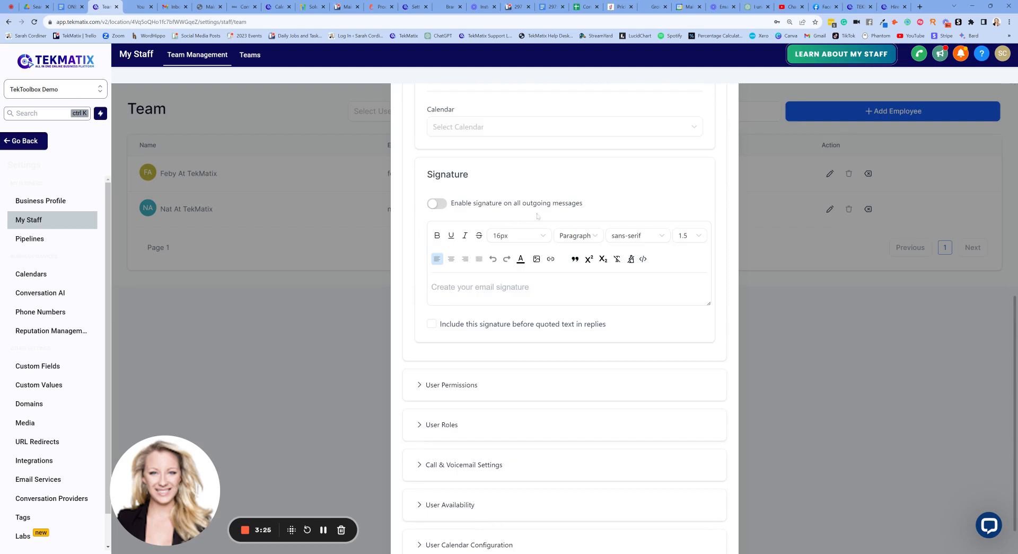
pyautogui.scroll(3, 578, 168)
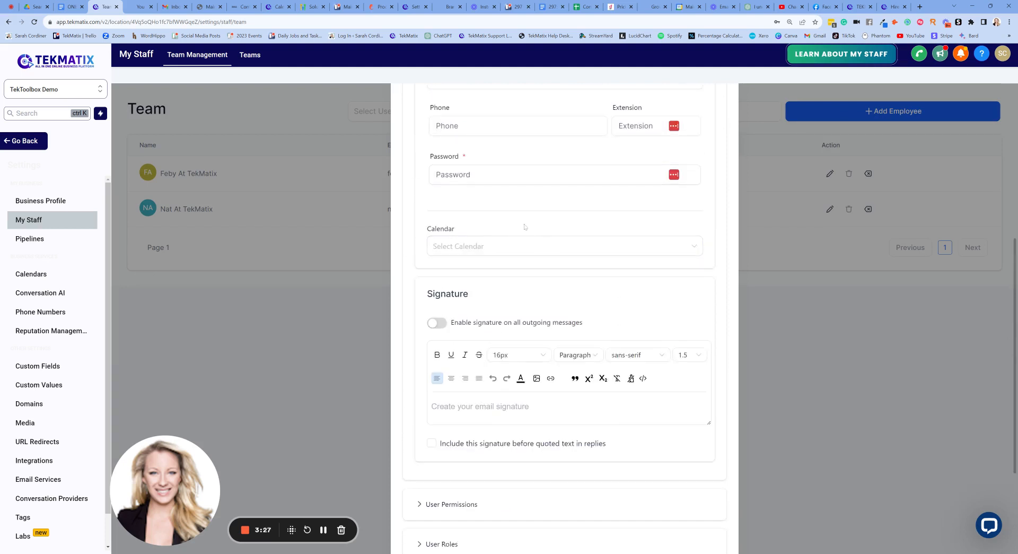
pyautogui.scroll(-2, 525, 226)
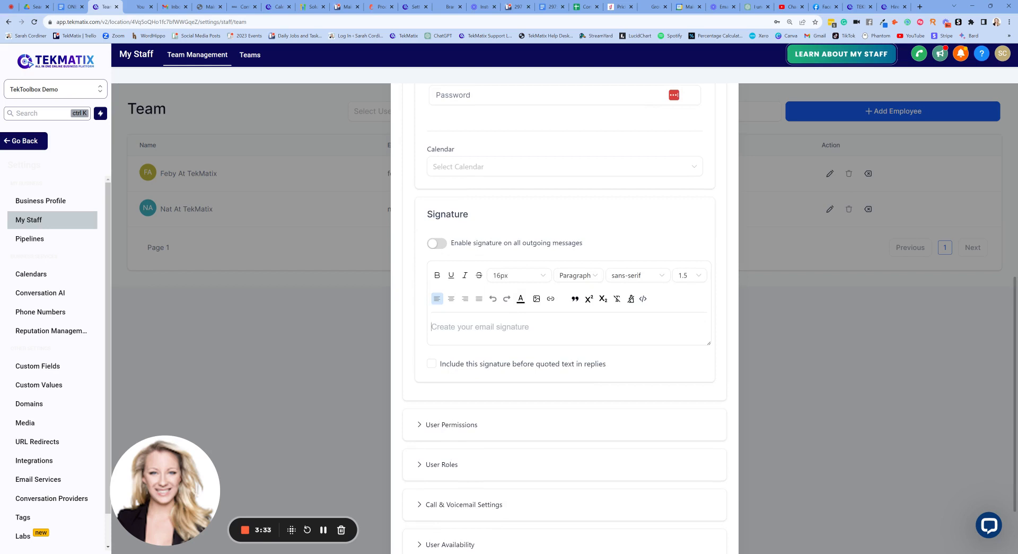
pyautogui.scroll(-3, 570, 221)
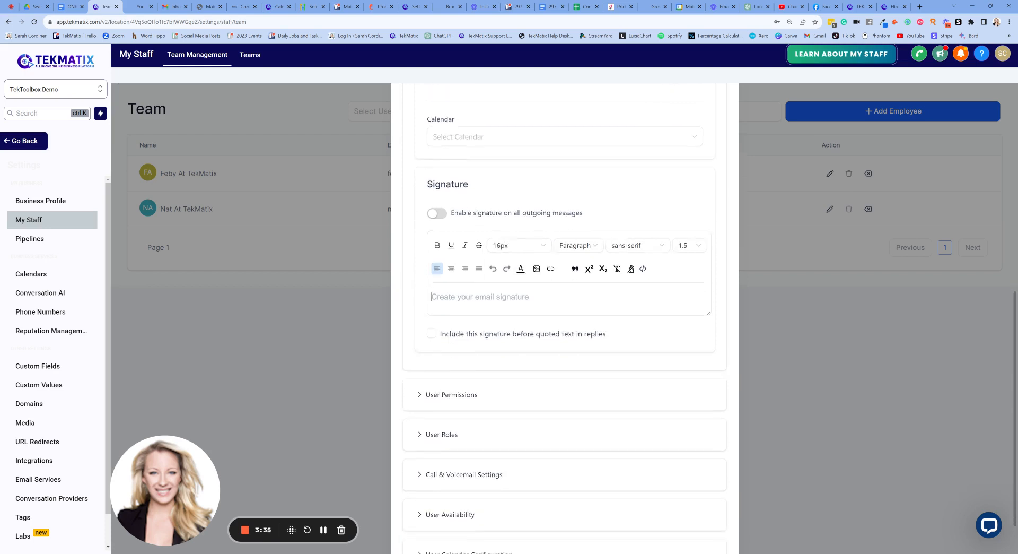
# Expand the new employee's User Permissions and enable the Affiliate Manager permission.
pyautogui.click(459, 340)
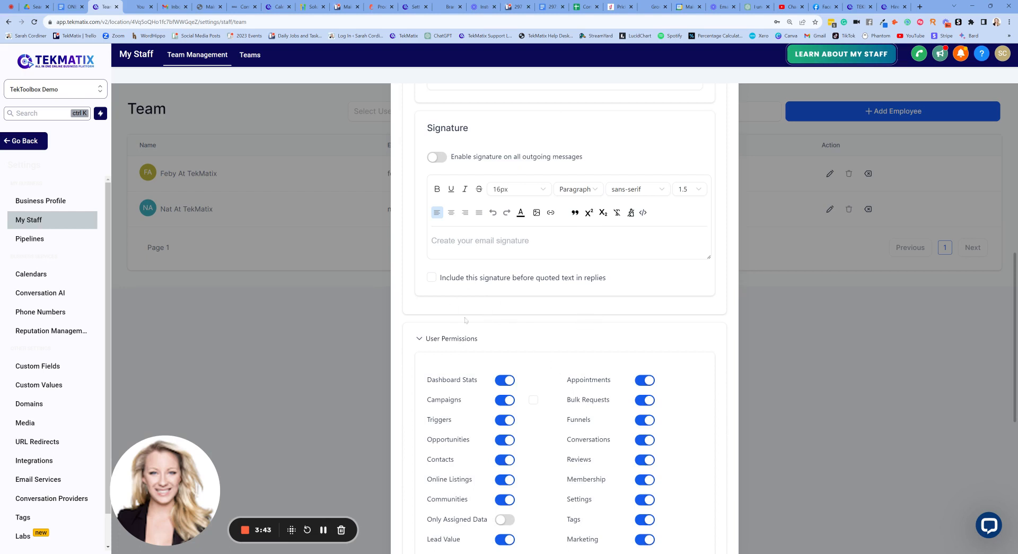
pyautogui.scroll(-2, 454, 306)
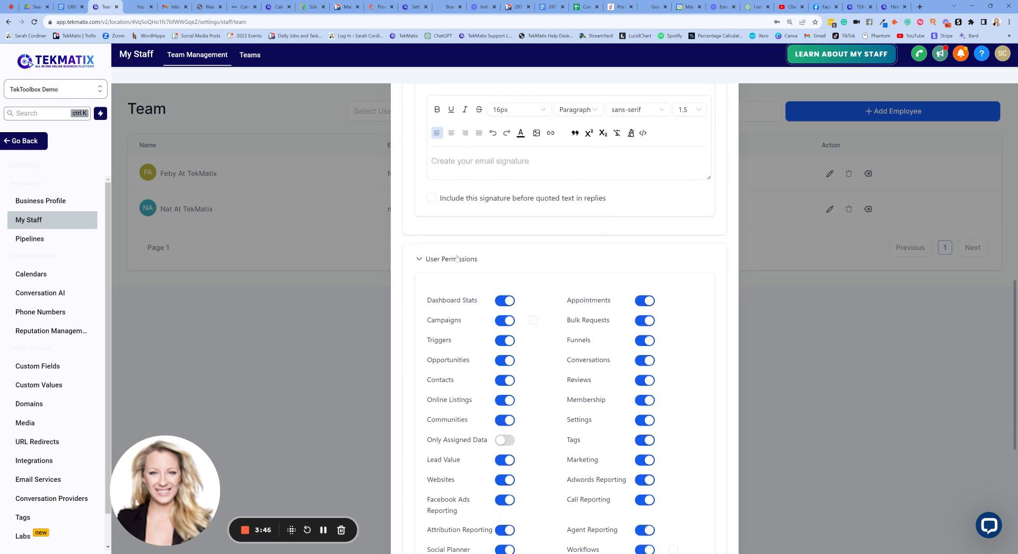
pyautogui.scroll(-2, 456, 259)
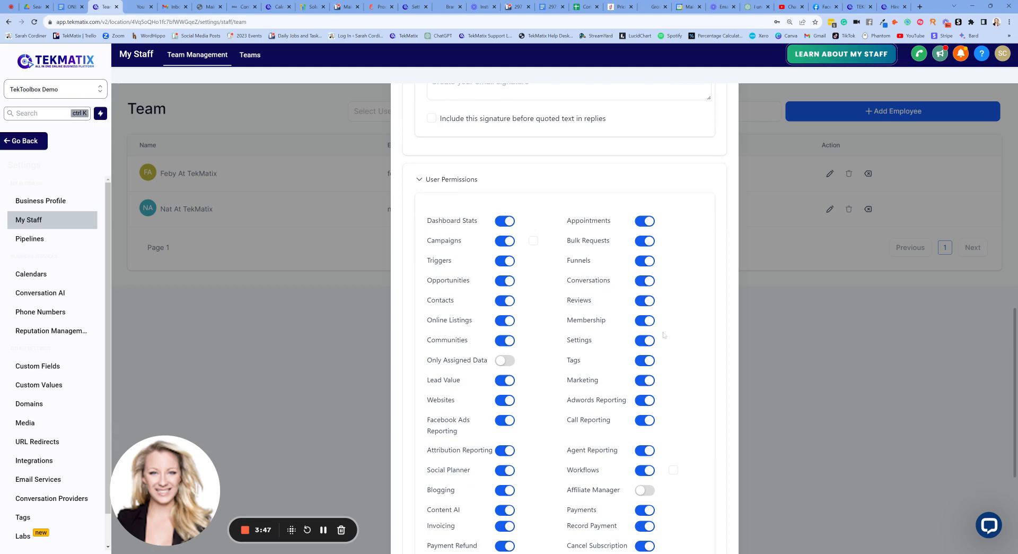
pyautogui.scroll(-3, 663, 335)
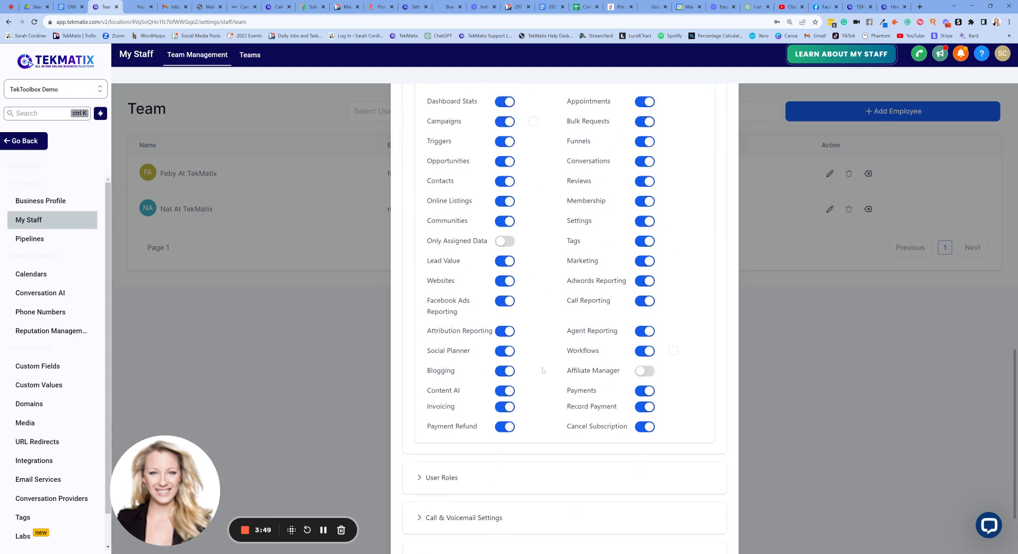
pyautogui.click(645, 370)
pyautogui.scroll(2, 674, 239)
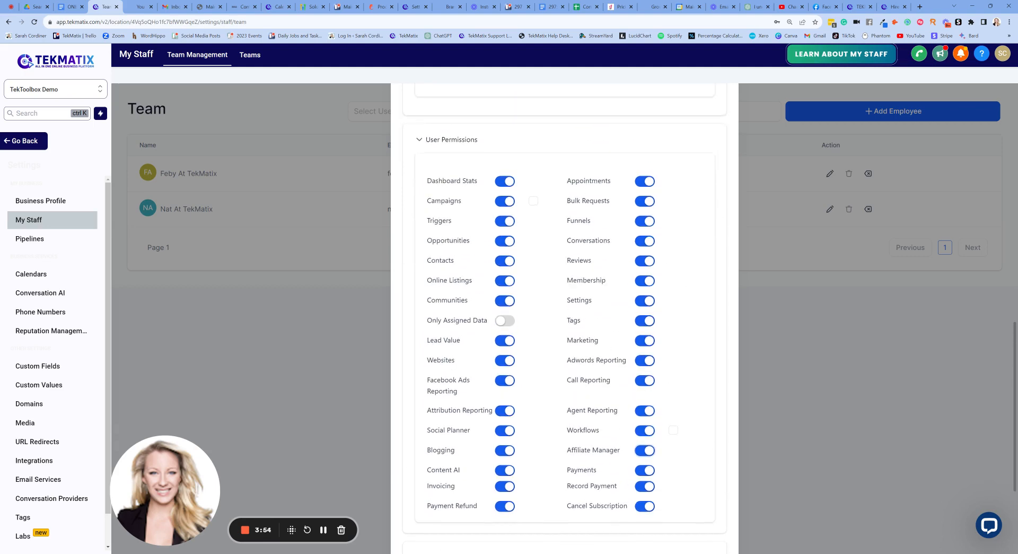
# Examine the full list of user permission toggles and the calendar and signature sections above it.
pyautogui.scroll(-2, 541, 256)
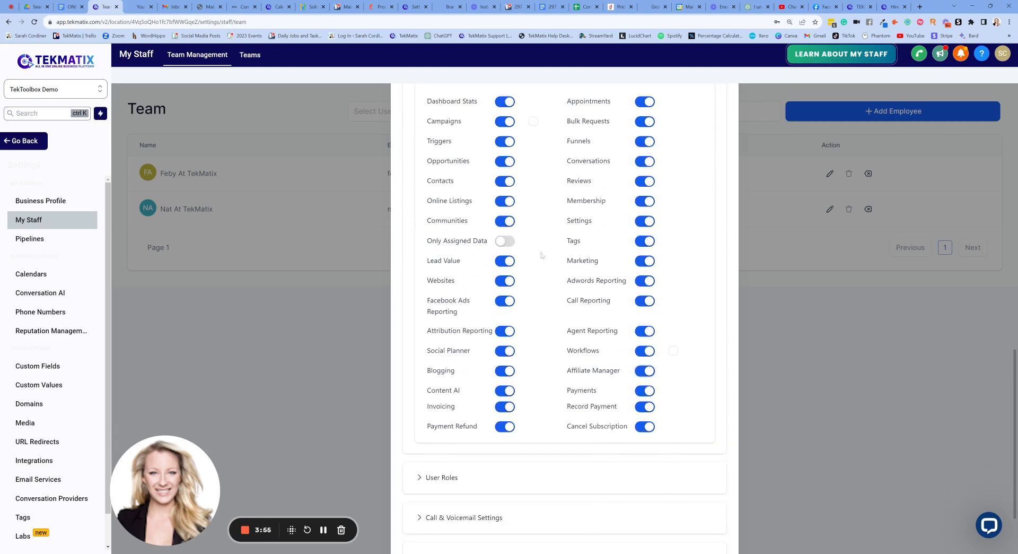
pyautogui.scroll(1, 542, 255)
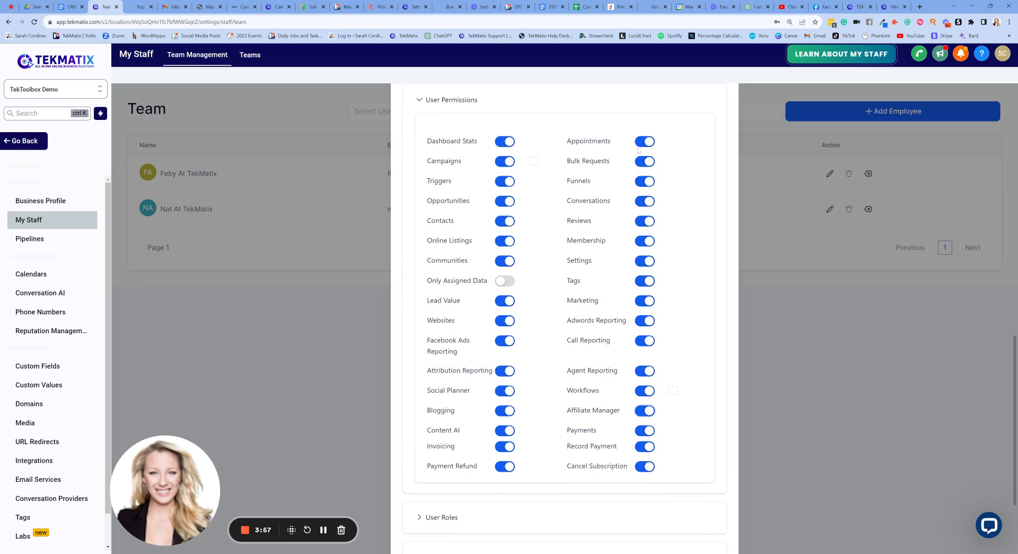
pyautogui.scroll(2, 638, 150)
pyautogui.scroll(6, 621, 177)
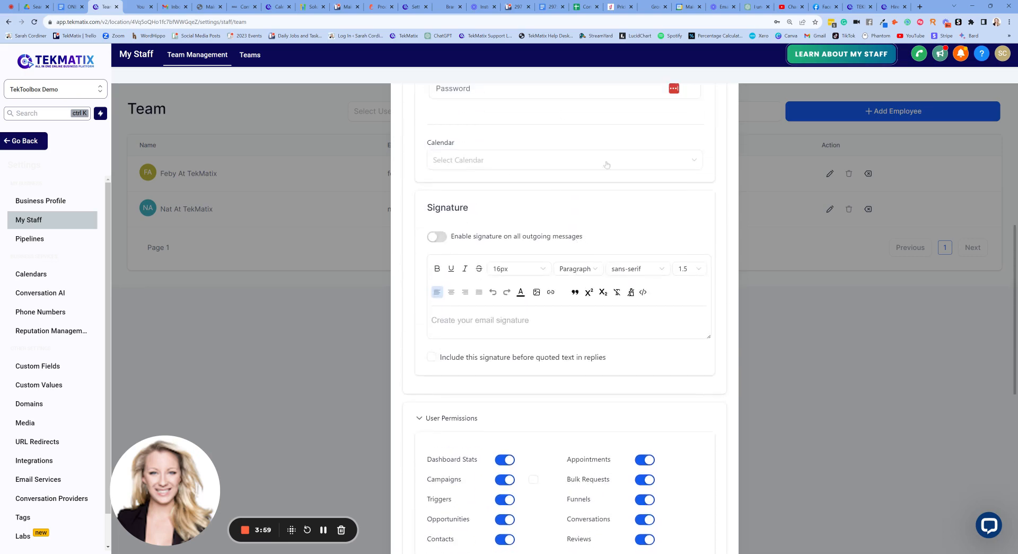
pyautogui.scroll(-5, 607, 164)
pyautogui.scroll(-2, 579, 233)
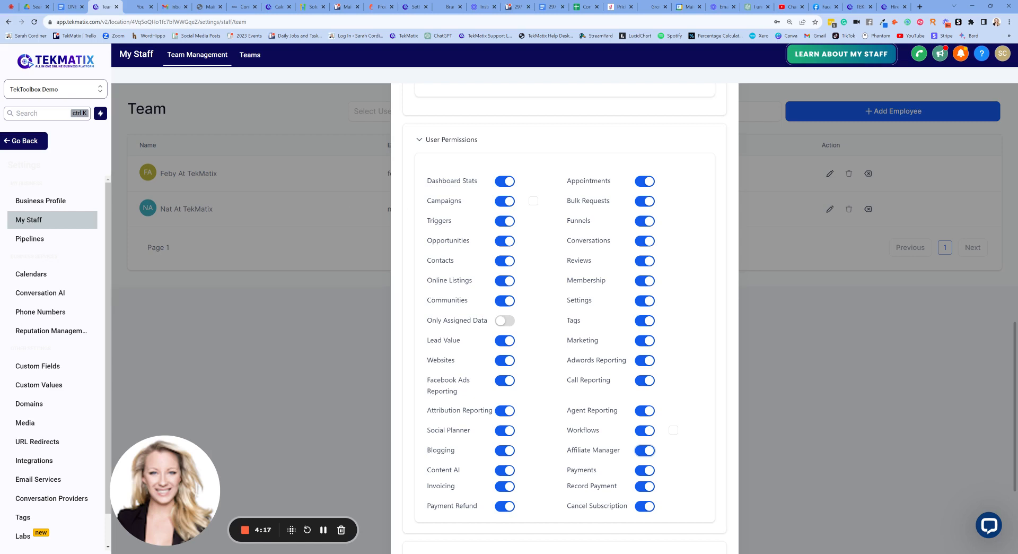
pyautogui.scroll(8, 565, 318)
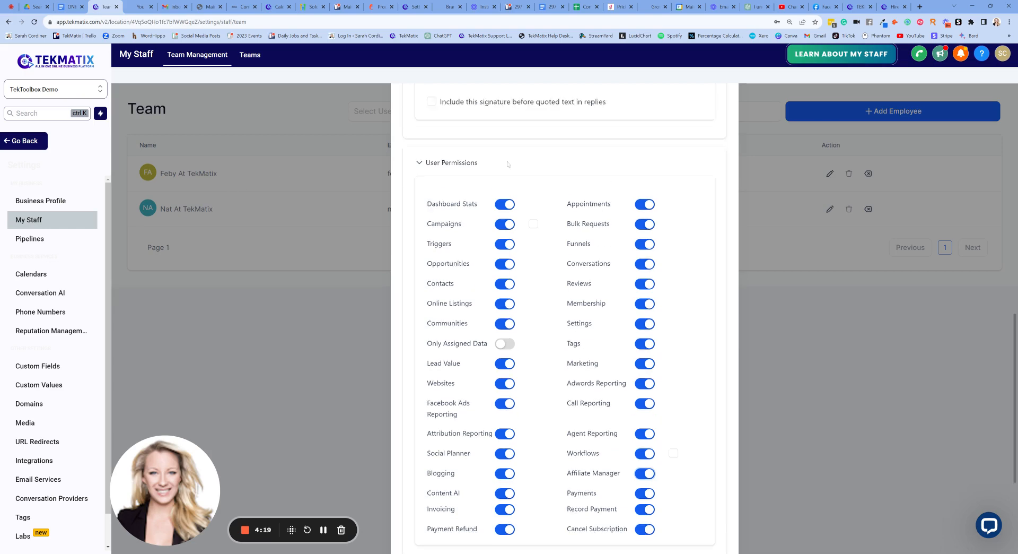
# Go back to the start of the employee form and review it from User Info through User Permissions.
pyautogui.scroll(5, 898, 109)
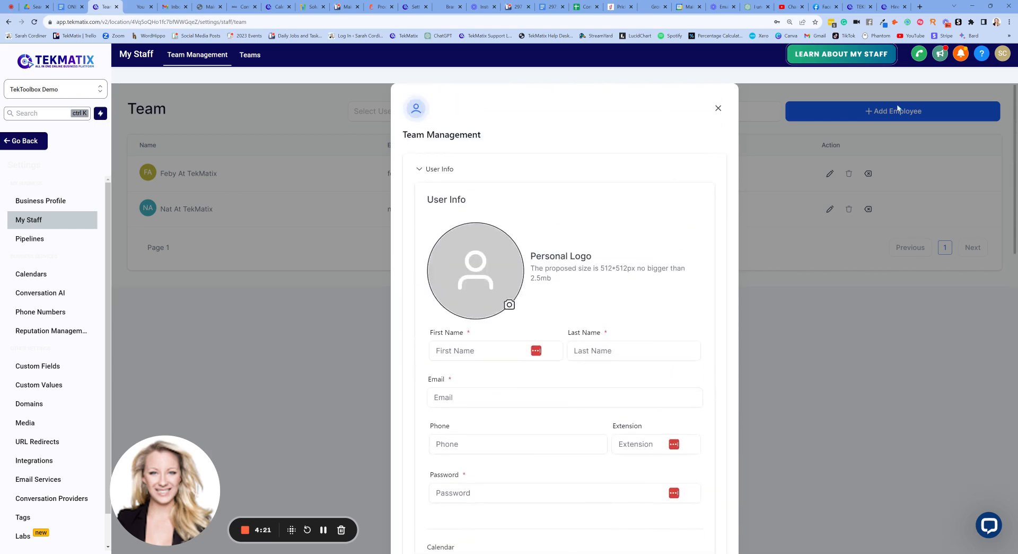
pyautogui.scroll(-1, 560, 170)
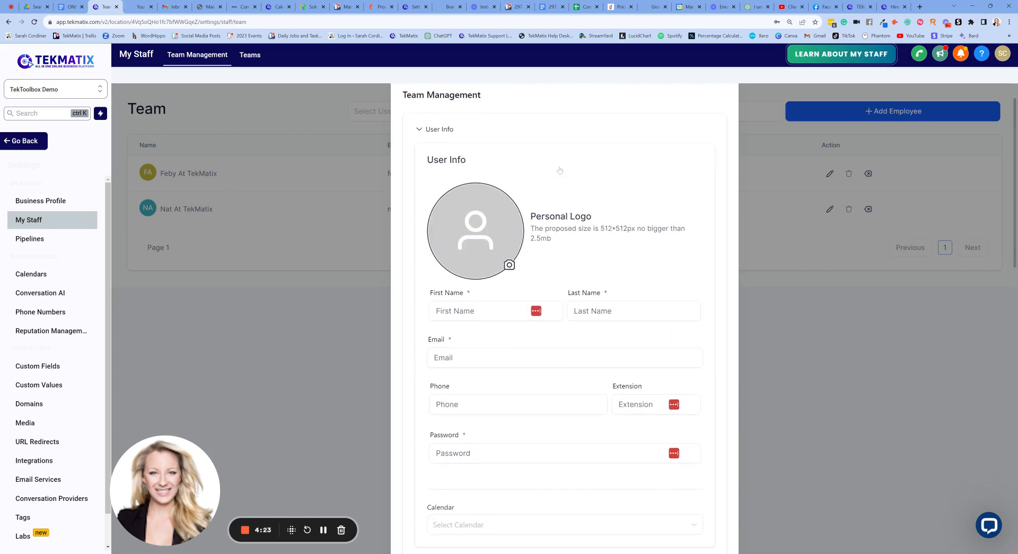
pyautogui.scroll(1, 561, 170)
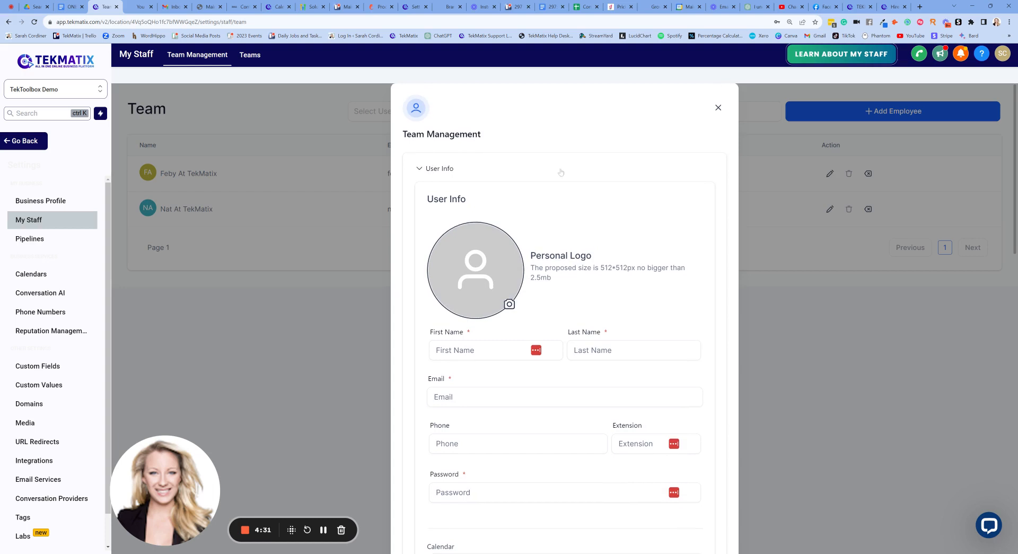
pyautogui.scroll(-1, 559, 171)
pyautogui.scroll(1, 559, 171)
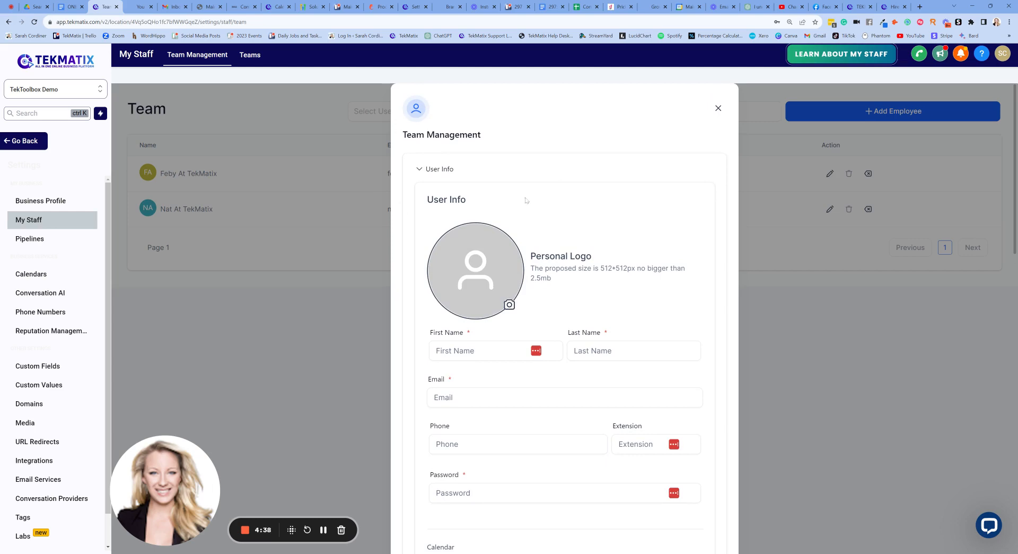
pyautogui.scroll(-5, 526, 200)
pyautogui.scroll(4, 527, 200)
pyautogui.scroll(-5, 526, 200)
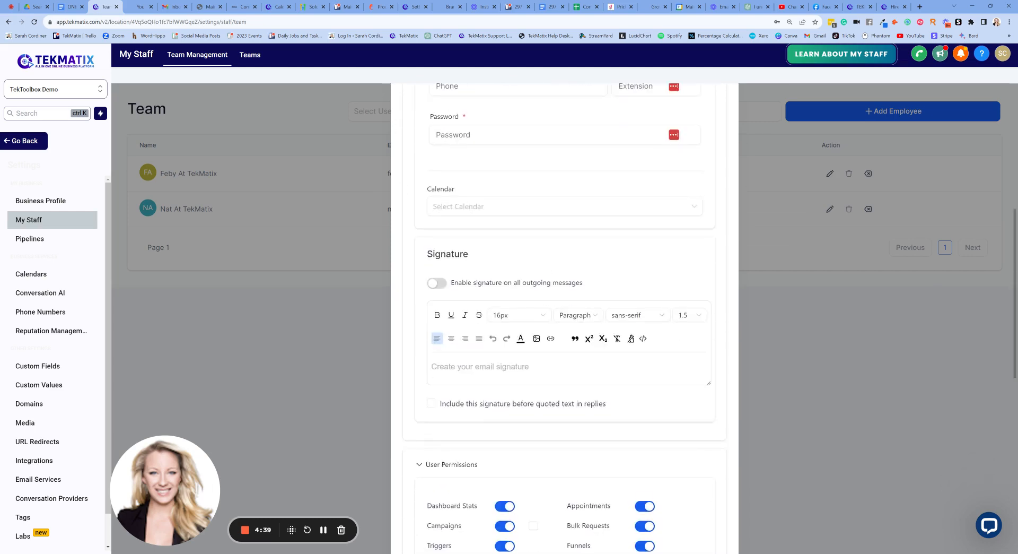
pyautogui.scroll(-5, 560, 247)
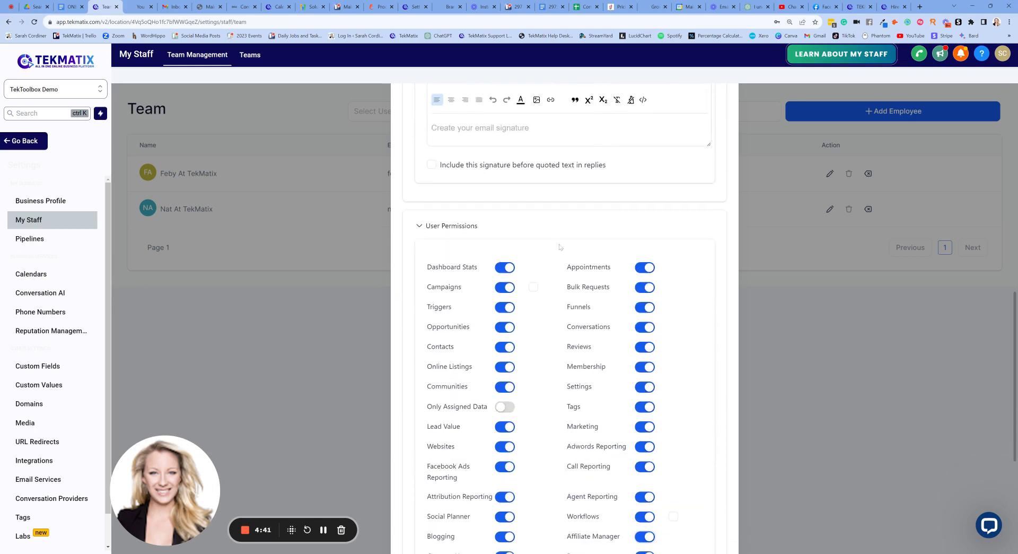
pyautogui.scroll(-1, 551, 233)
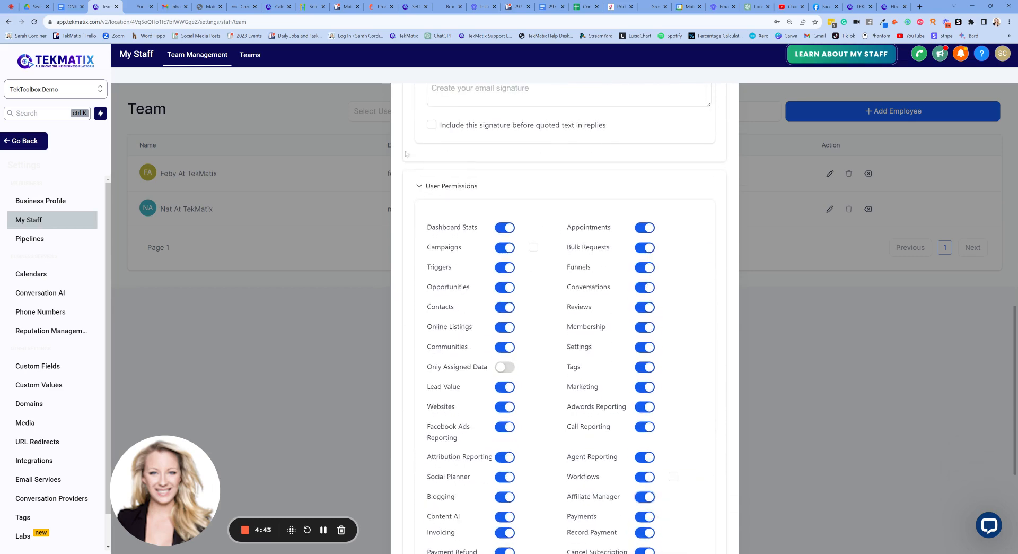
pyautogui.scroll(-1, 414, 154)
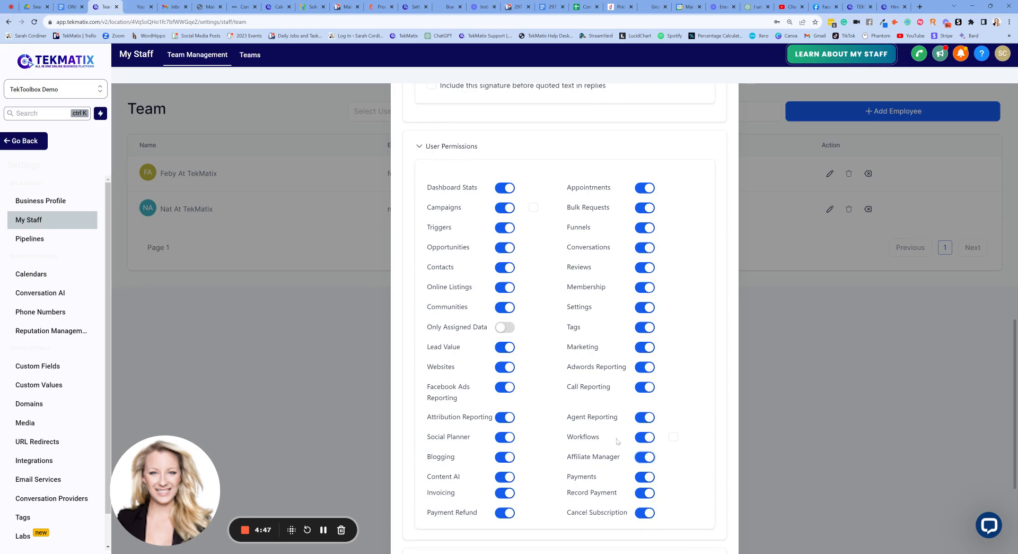
# Expand the User Availability section and activate the meeting location field for the Custom option.
pyautogui.scroll(-5, 617, 441)
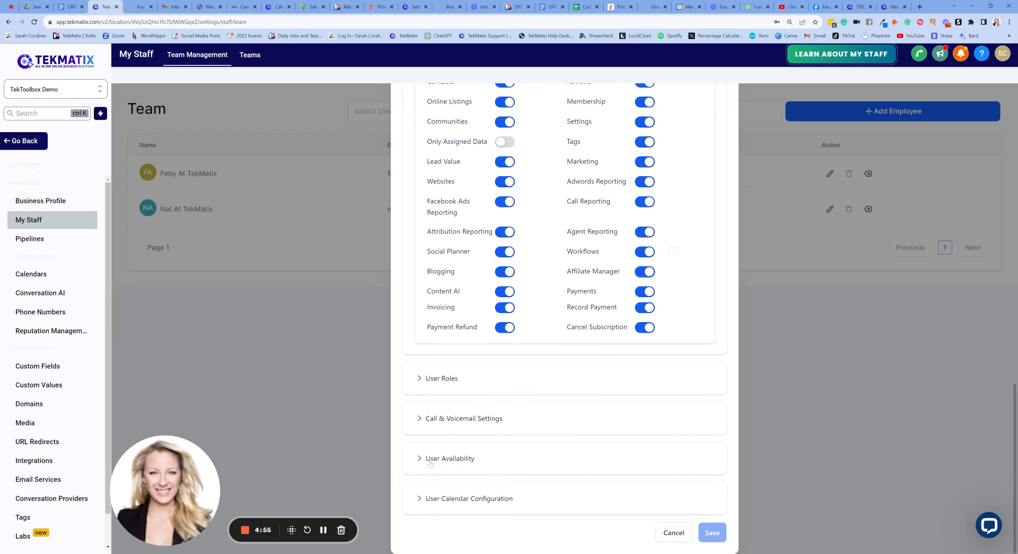
pyautogui.click(450, 458)
pyautogui.scroll(-4, 474, 371)
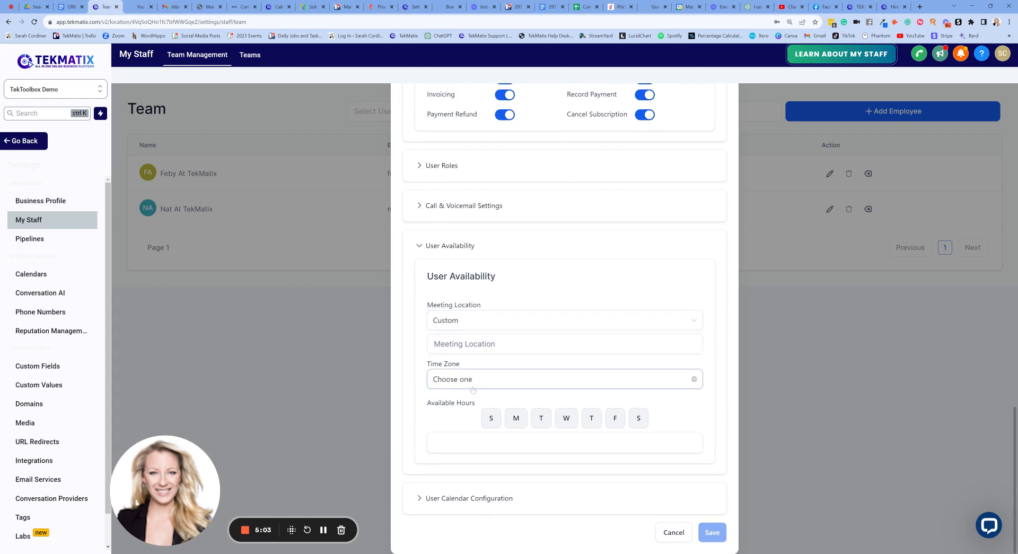
pyautogui.click(465, 343)
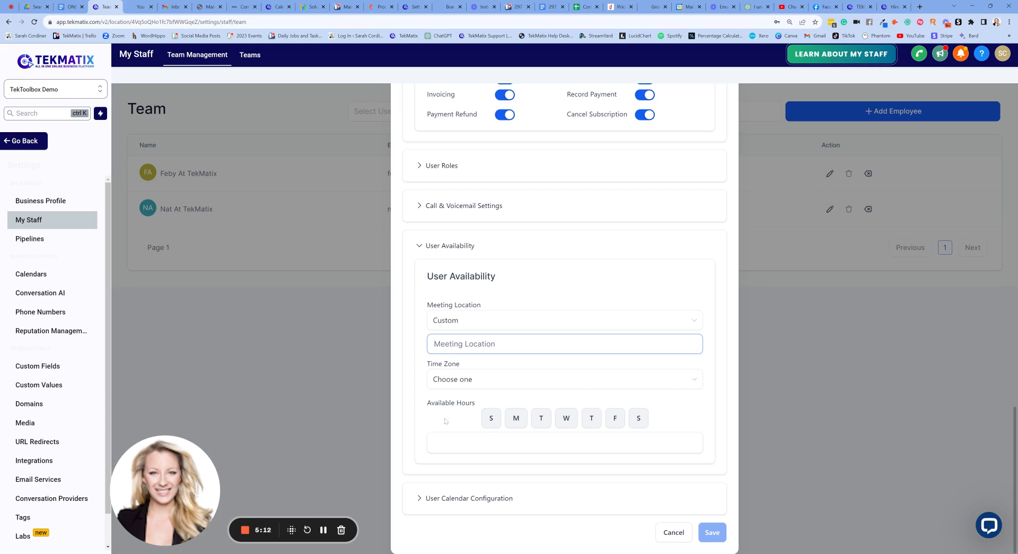
pyautogui.click(323, 530)
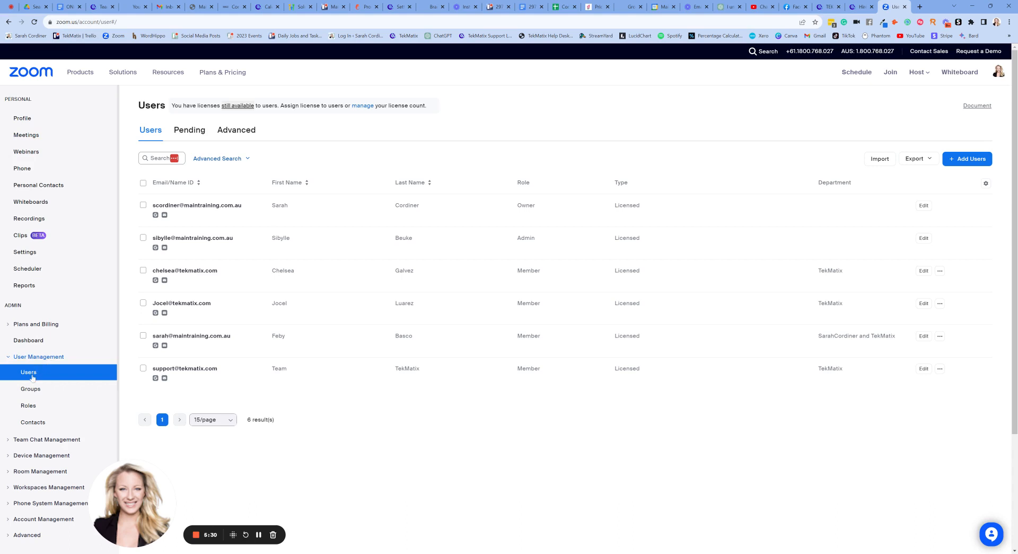
# Switch to Zoom's user list, open the account owner's profile and locate the Personal Meeting ID in the Meeting section.
pyautogui.click(213, 205)
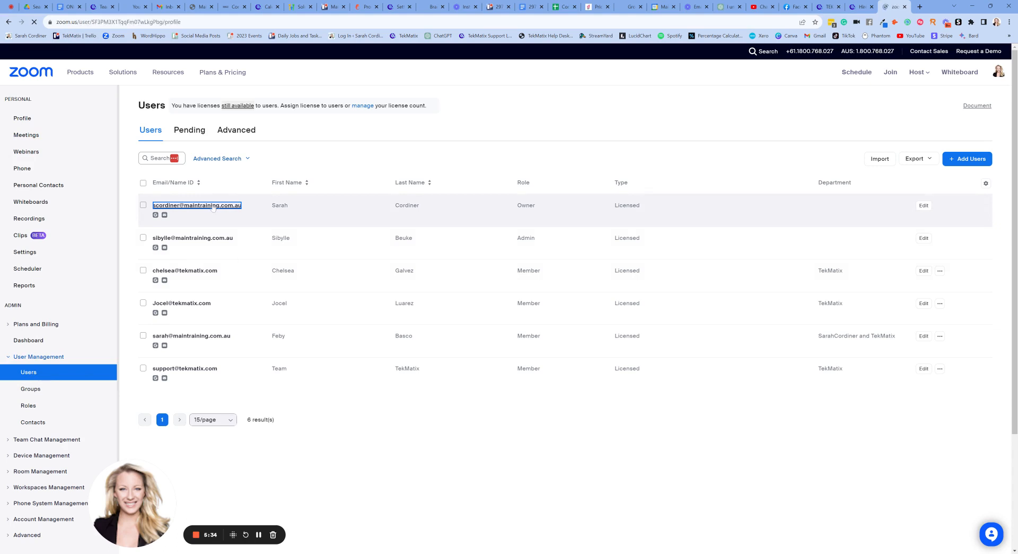
pyautogui.scroll(-2, 325, 230)
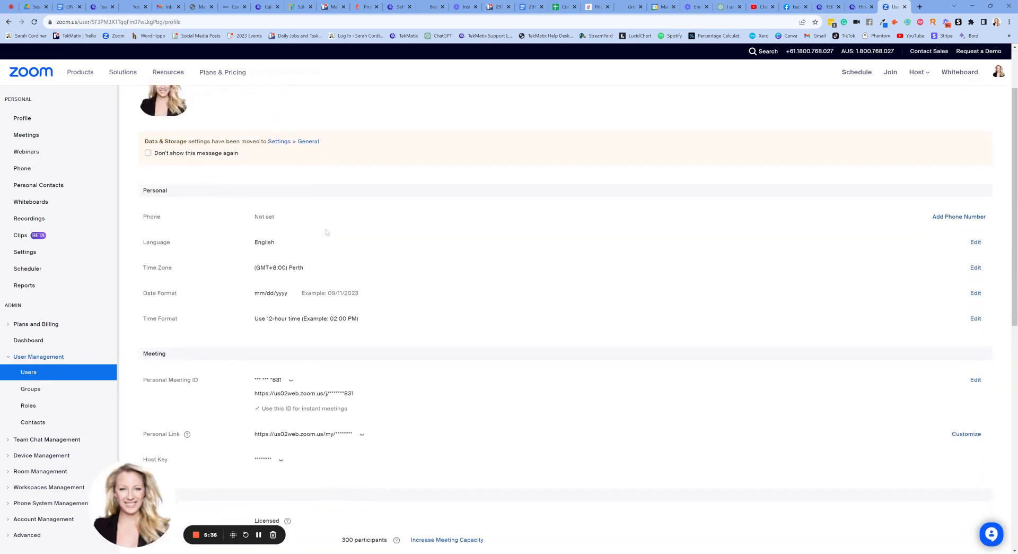
pyautogui.doubleClick(153, 316)
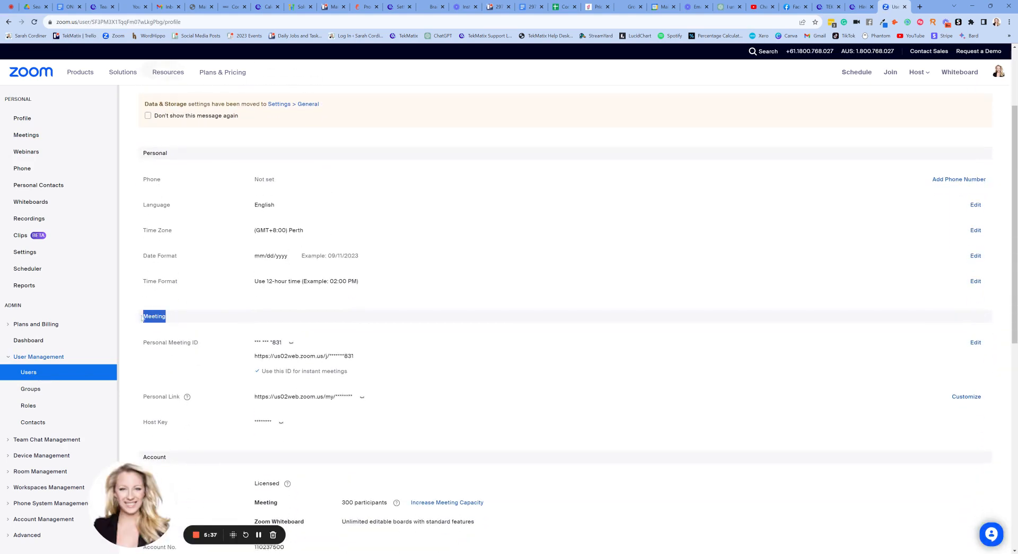
pyautogui.tripleClick(199, 346)
pyautogui.scroll(-2, 371, 243)
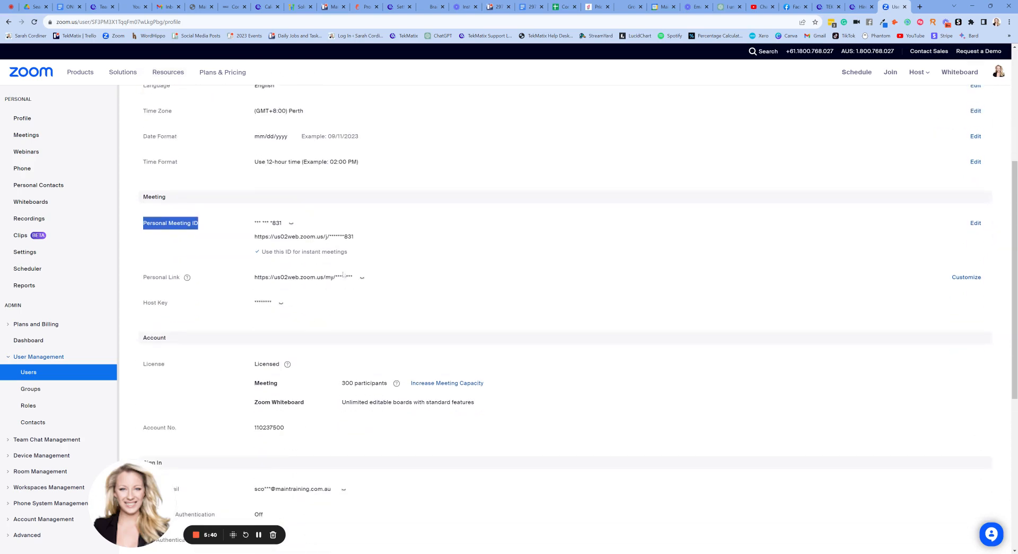
# Reveal and select the full Personal Link in the Zoom profile, and return to the TekMatix employee form.
pyautogui.click(362, 277)
pyautogui.moveTo(375, 277); pyautogui.dragTo(254, 277)
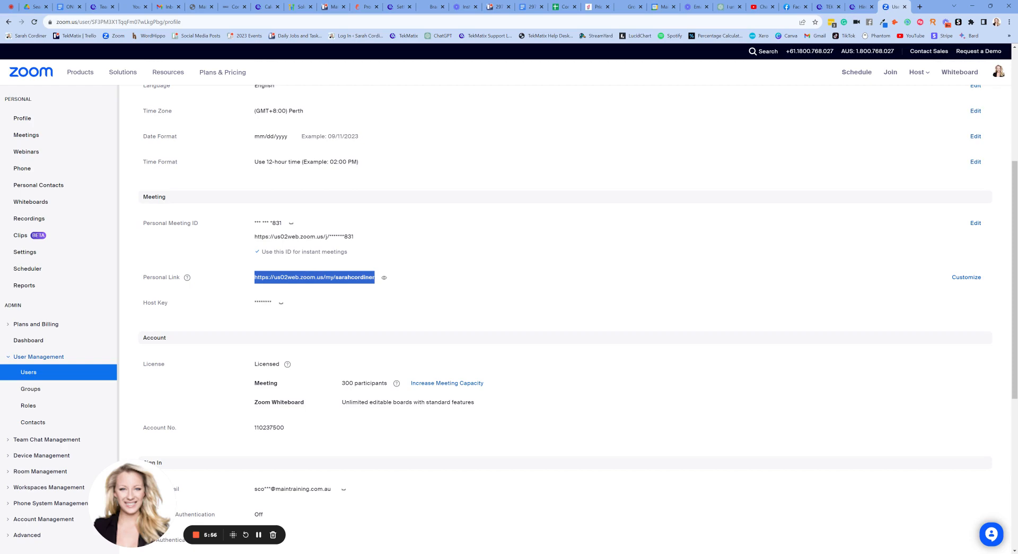
pyautogui.click(101, 6)
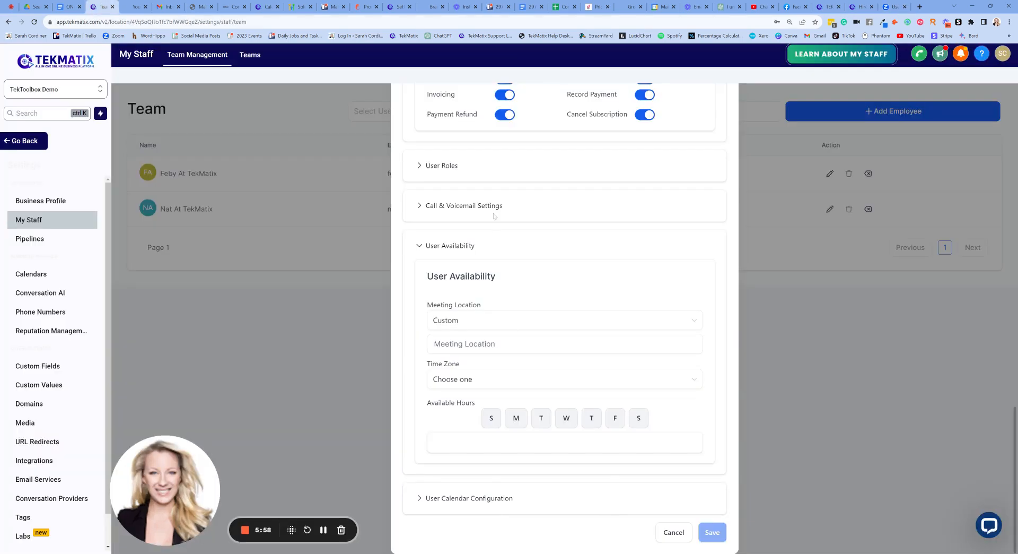
# Try to paste the Zoom personal link as the employee's custom meeting location, and clear the field.
pyautogui.scroll(15, 552, 281)
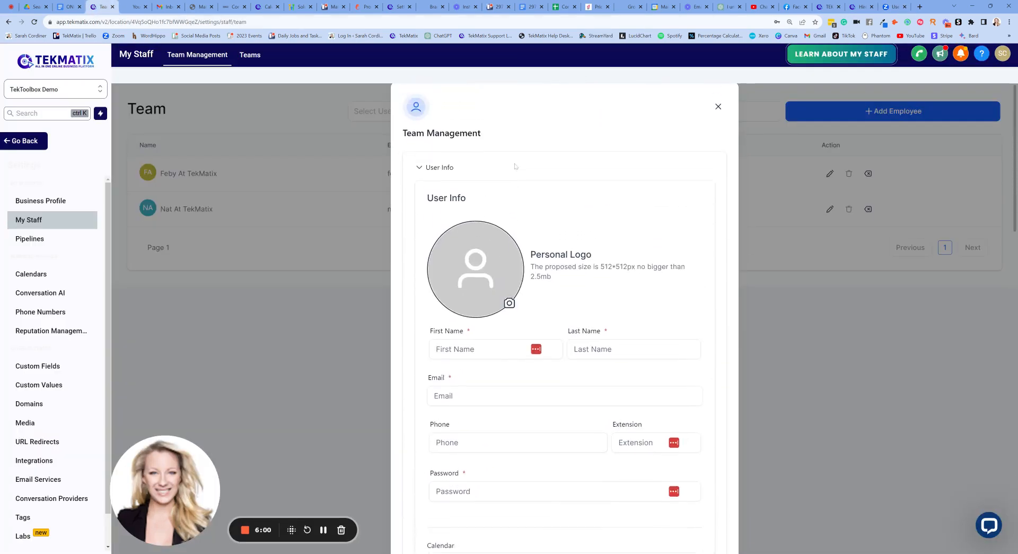
pyautogui.scroll(-15, 576, 247)
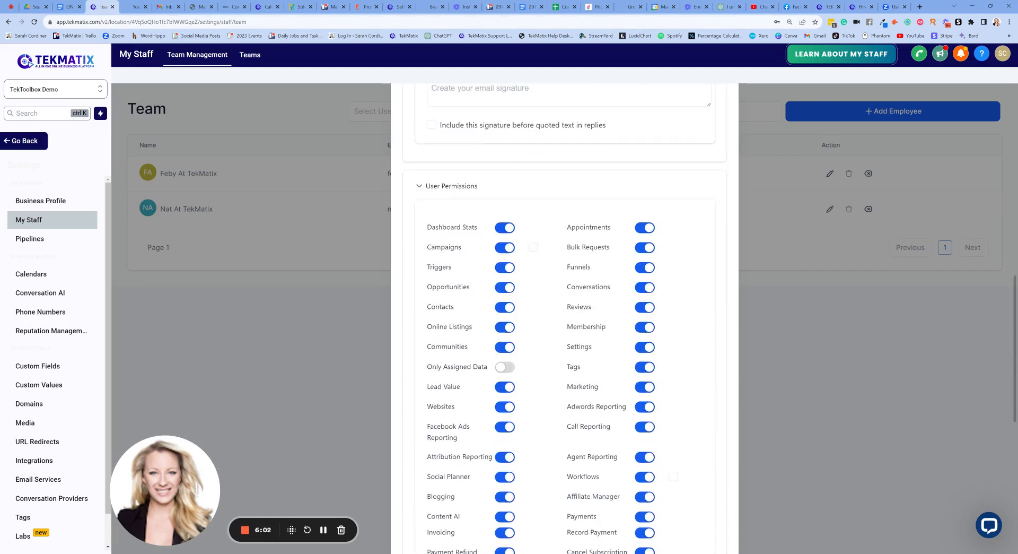
pyautogui.scroll(-1, 545, 240)
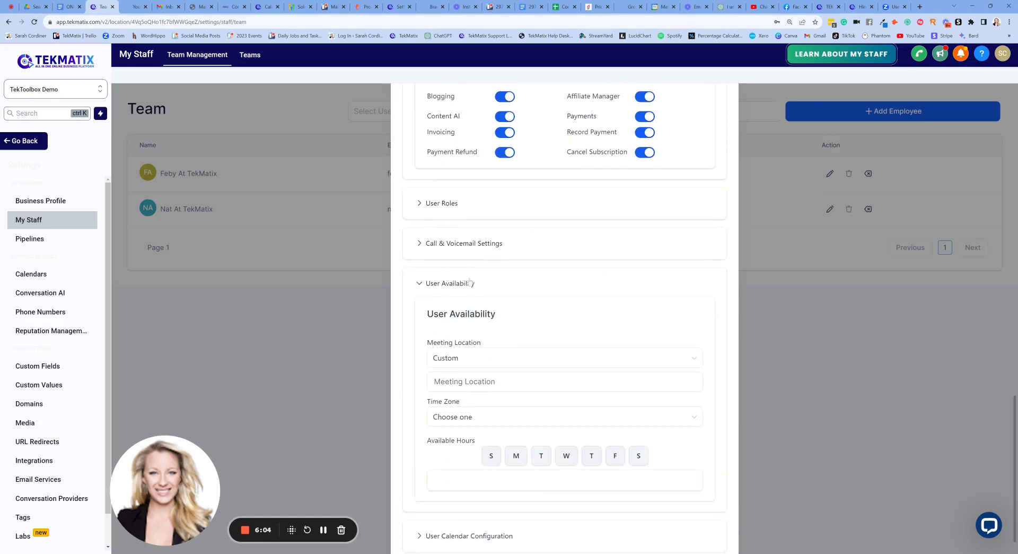
pyautogui.scroll(-2, 462, 313)
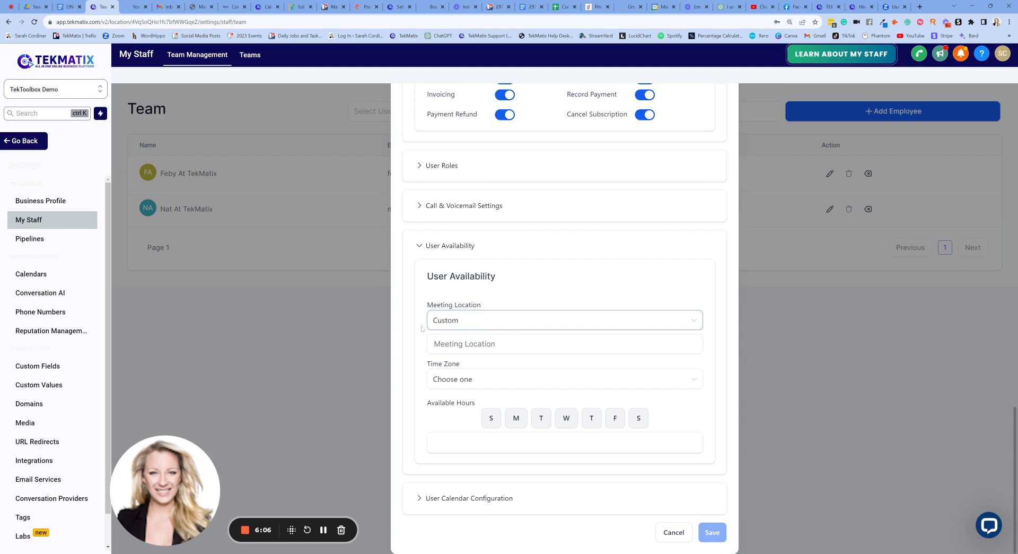
pyautogui.click(456, 344)
pyautogui.hotkey('ctrl', 'v')
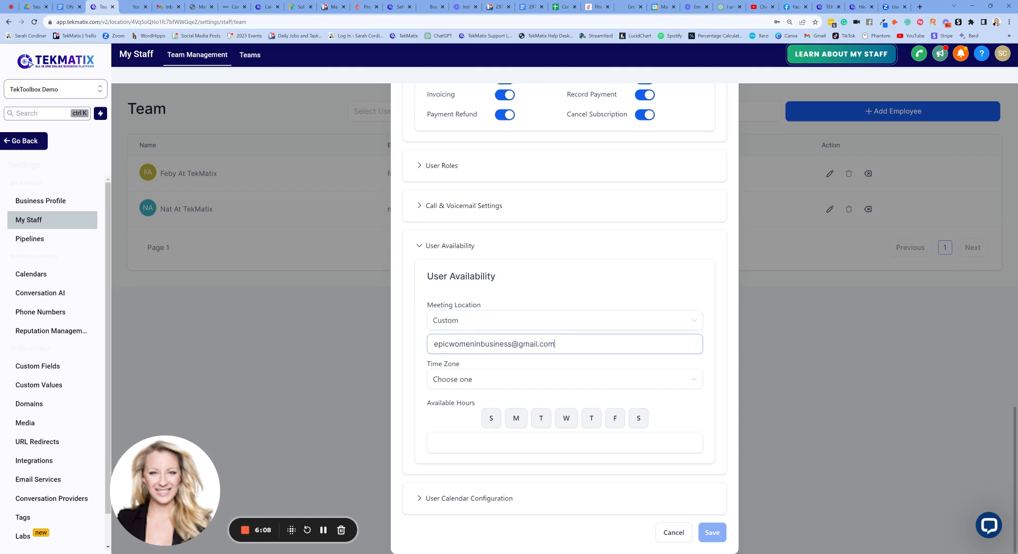
pyautogui.moveTo(550, 344); pyautogui.dragTo(394, 347)
pyautogui.press('BackSpace')
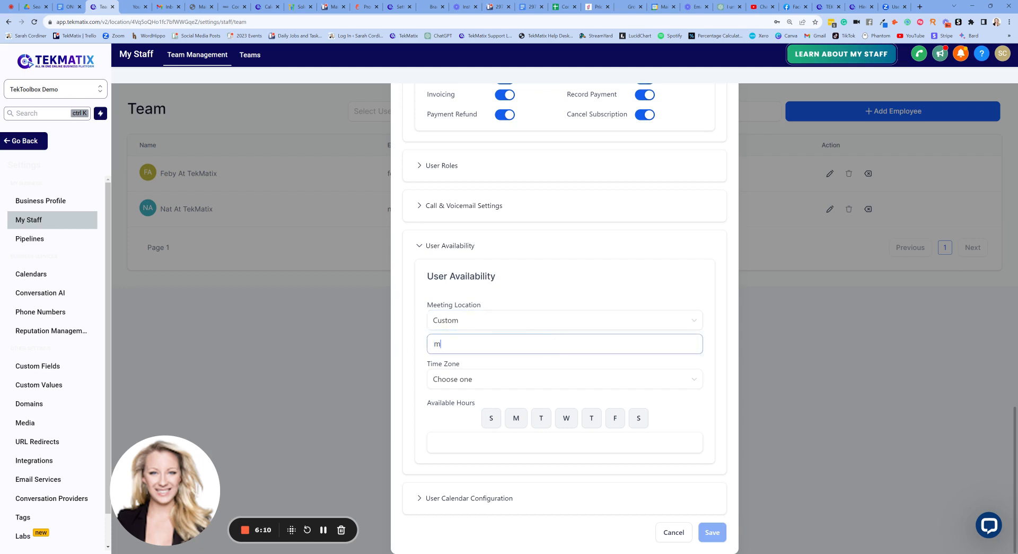
pyautogui.press('BackSpace')
pyautogui.click(510, 279)
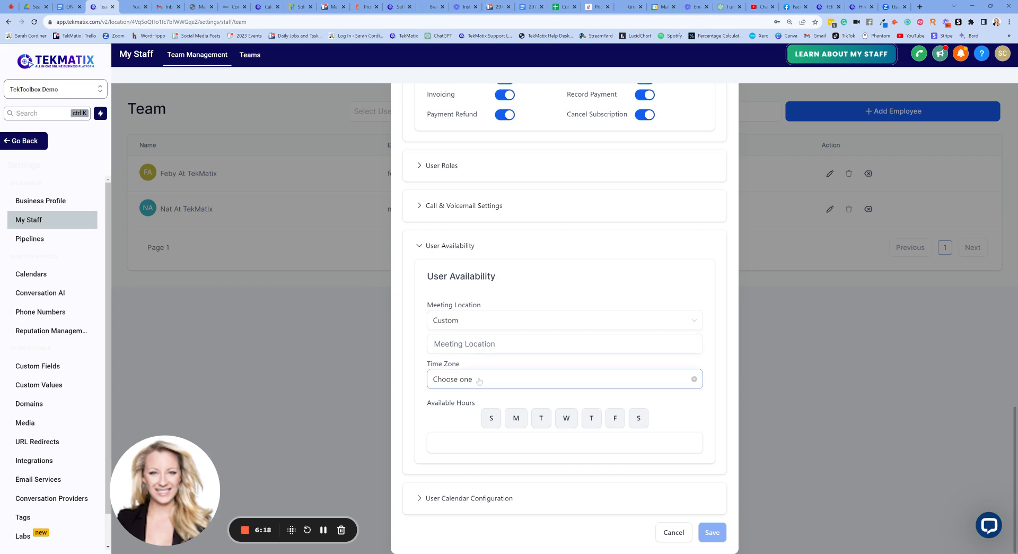
# Mark Monday through Friday as the employee's available days and review the hours for each day.
pyautogui.click(516, 418)
pyautogui.click(564, 418)
pyautogui.click(589, 418)
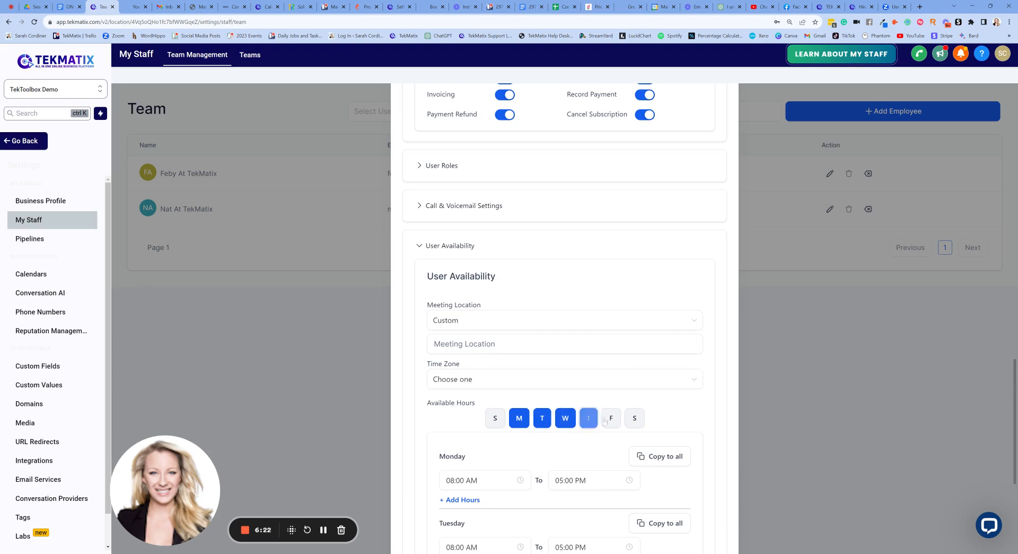
pyautogui.click(613, 418)
pyautogui.scroll(-2, 621, 349)
pyautogui.scroll(-2, 622, 349)
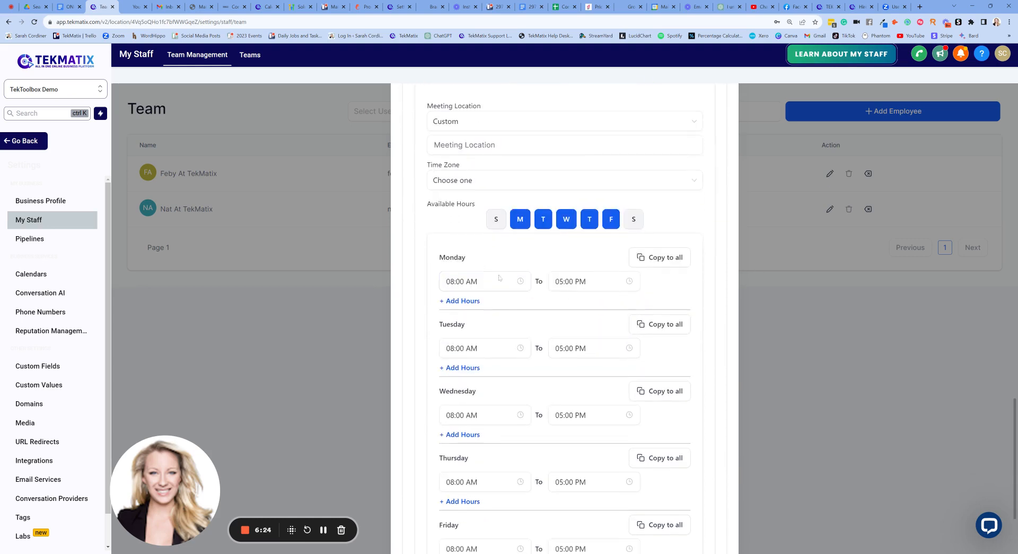
pyautogui.scroll(-2, 590, 307)
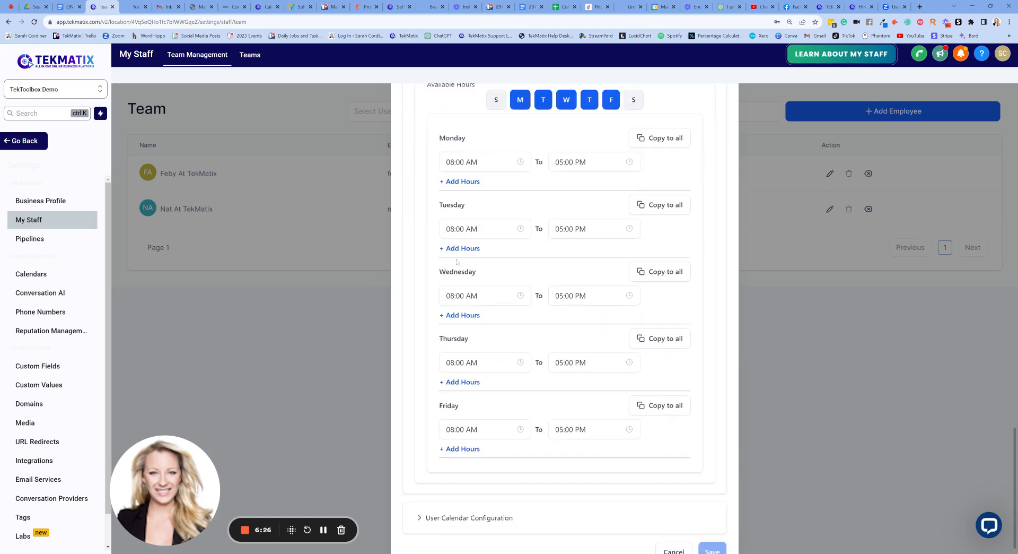
pyautogui.scroll(-1, 457, 261)
# Return to the start of the employee form and close it without saving.
pyautogui.scroll(2, 469, 250)
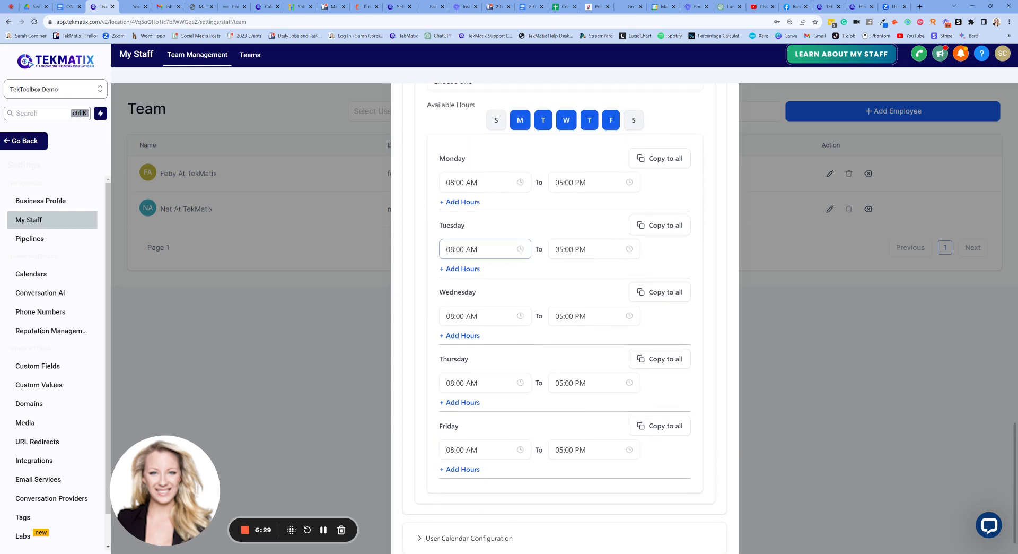
pyautogui.scroll(10, 565, 318)
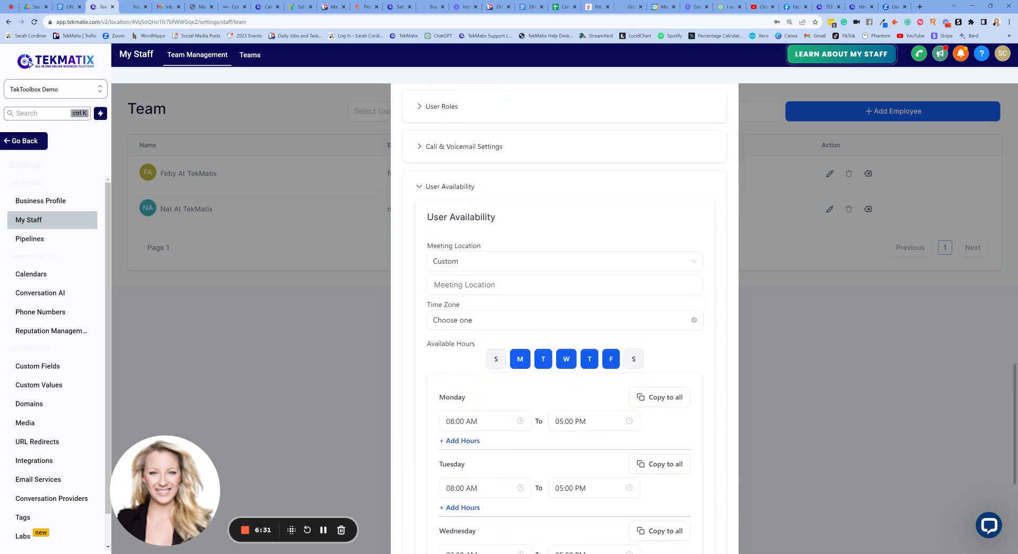
pyautogui.scroll(15, 736, 94)
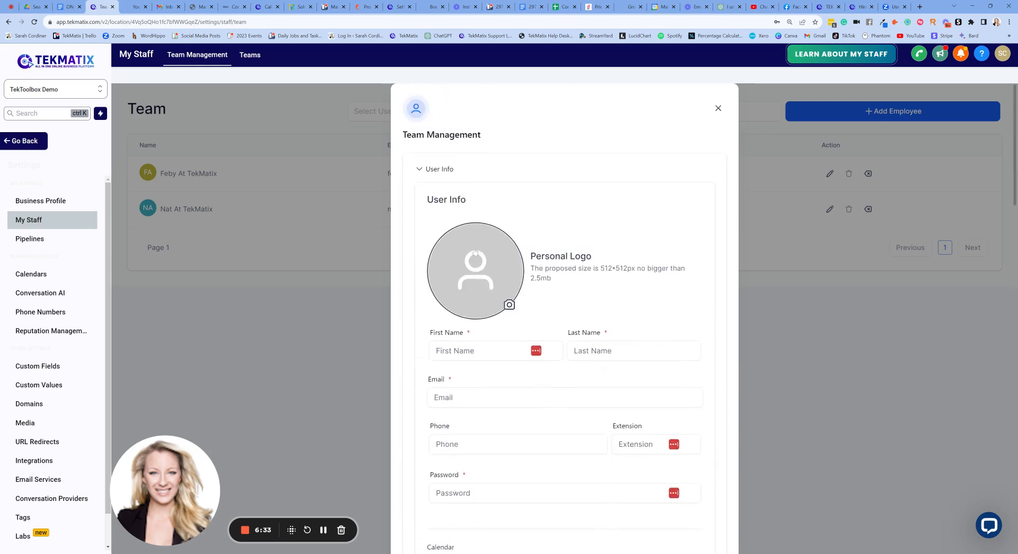
pyautogui.click(718, 107)
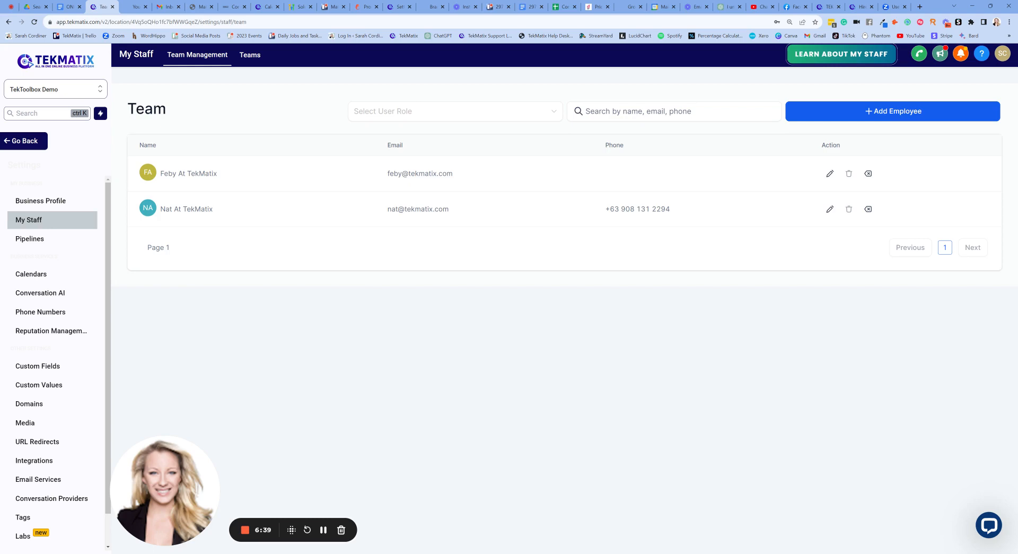
# Start another employee entry, review its user info, calendar, signature and User Permissions, and close the form without saving.
pyautogui.click(877, 113)
pyautogui.scroll(-10, 523, 327)
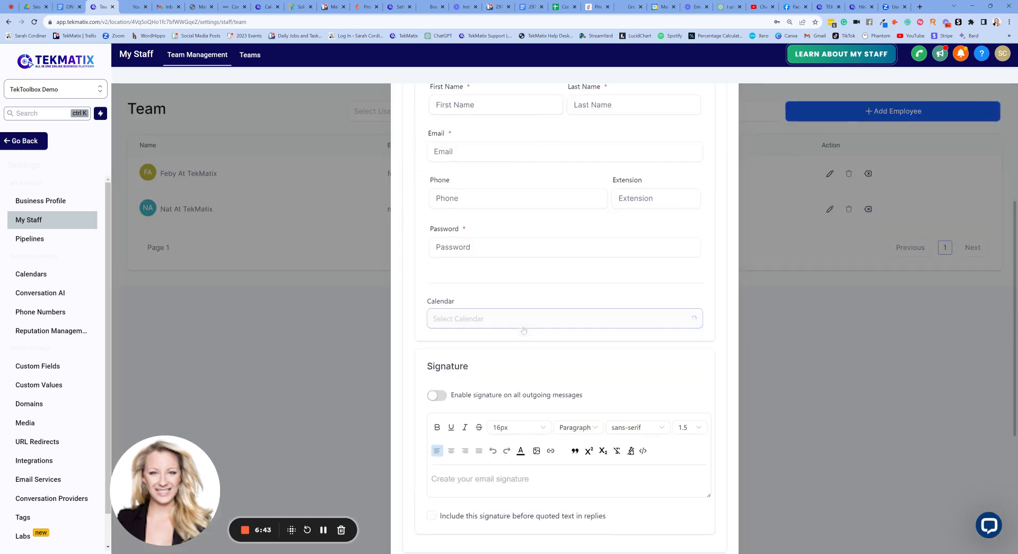
pyautogui.click(451, 339)
pyautogui.scroll(-4, 493, 308)
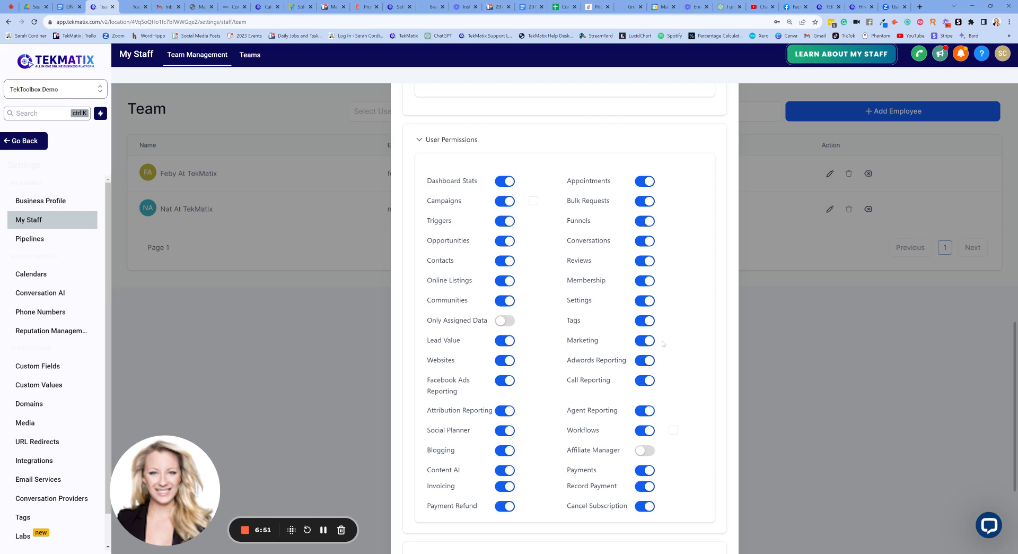
pyautogui.scroll(-2, 663, 343)
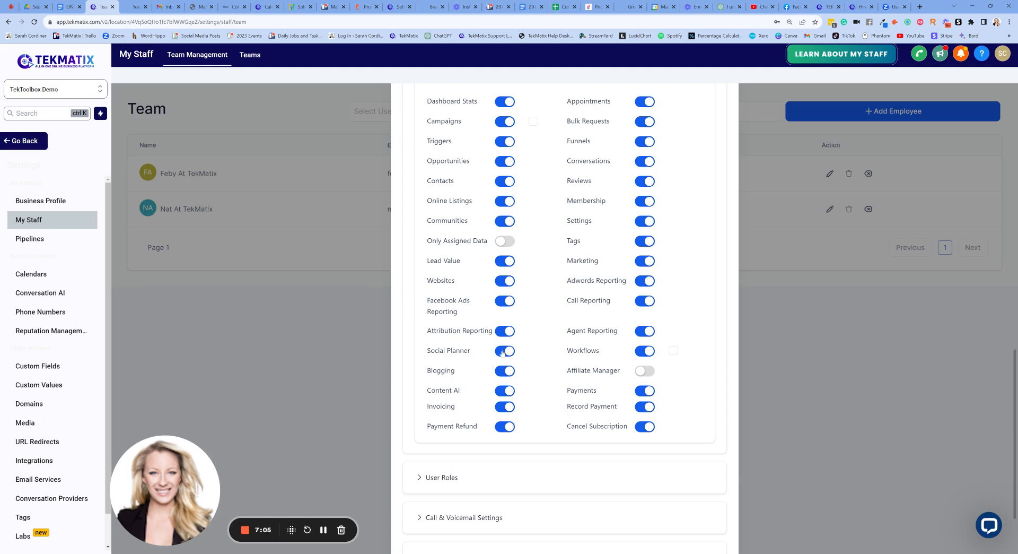
pyautogui.scroll(15, 525, 352)
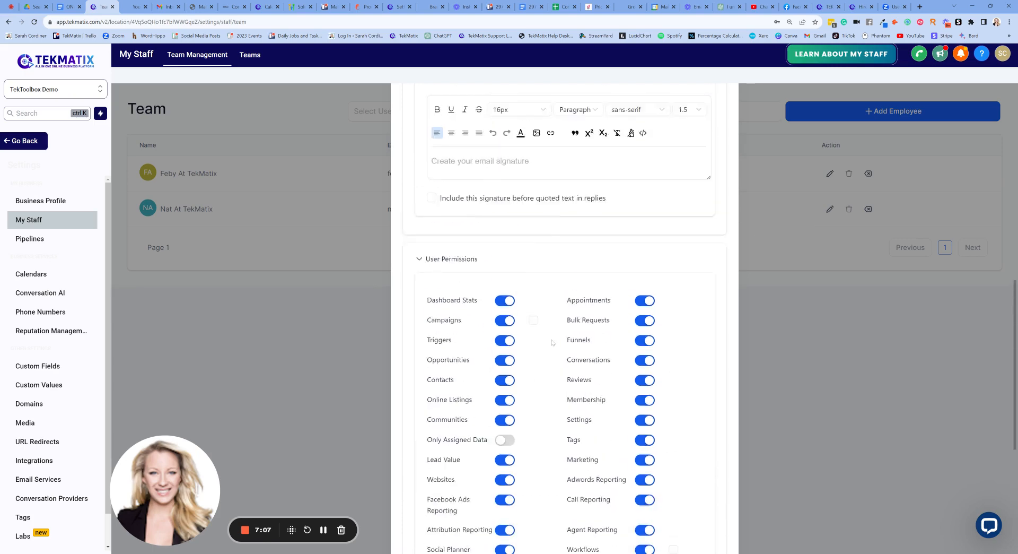
pyautogui.click(718, 107)
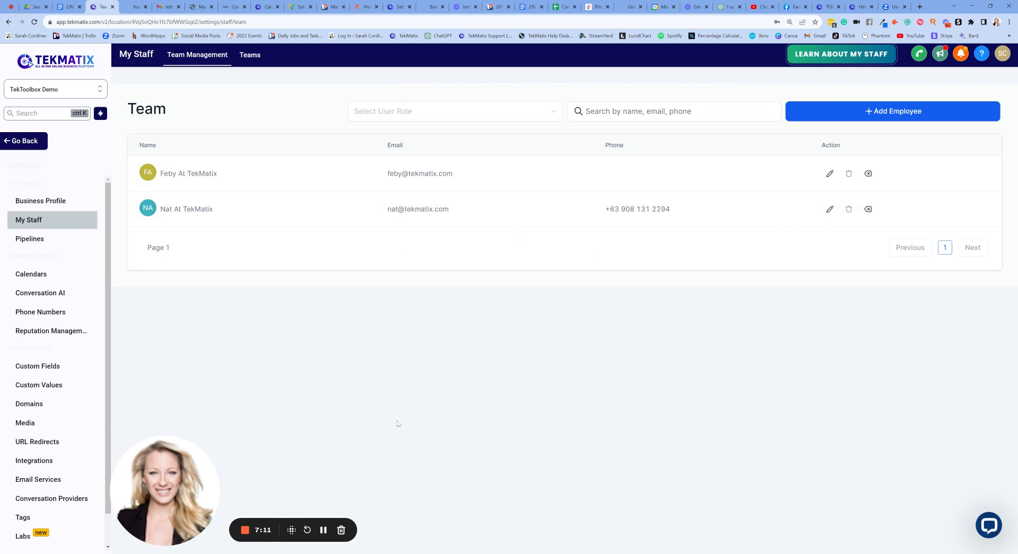
# Open the account's Integrations settings and continue from the Stripe account to the Payments integrations.
pyautogui.scroll(-1, 53, 361)
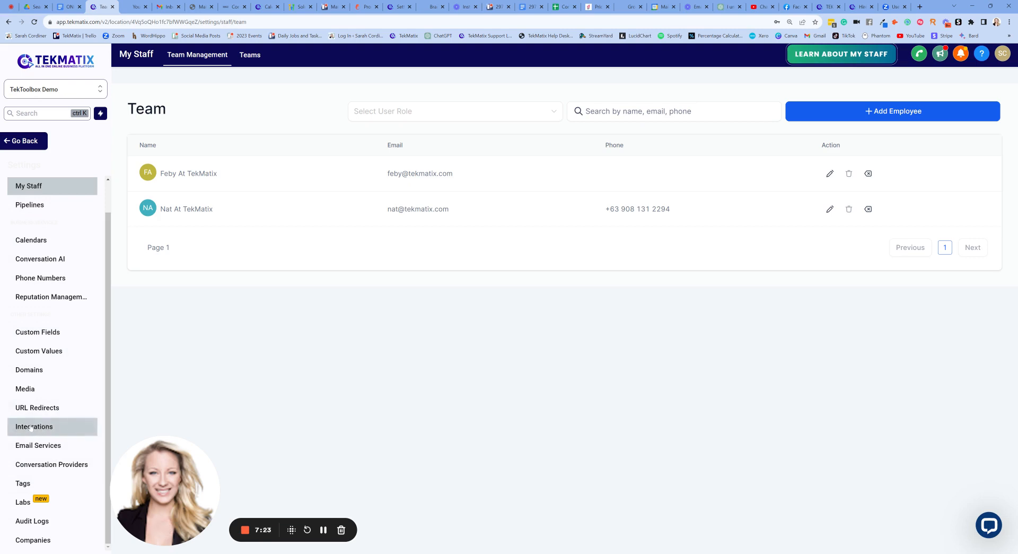
pyautogui.click(55, 427)
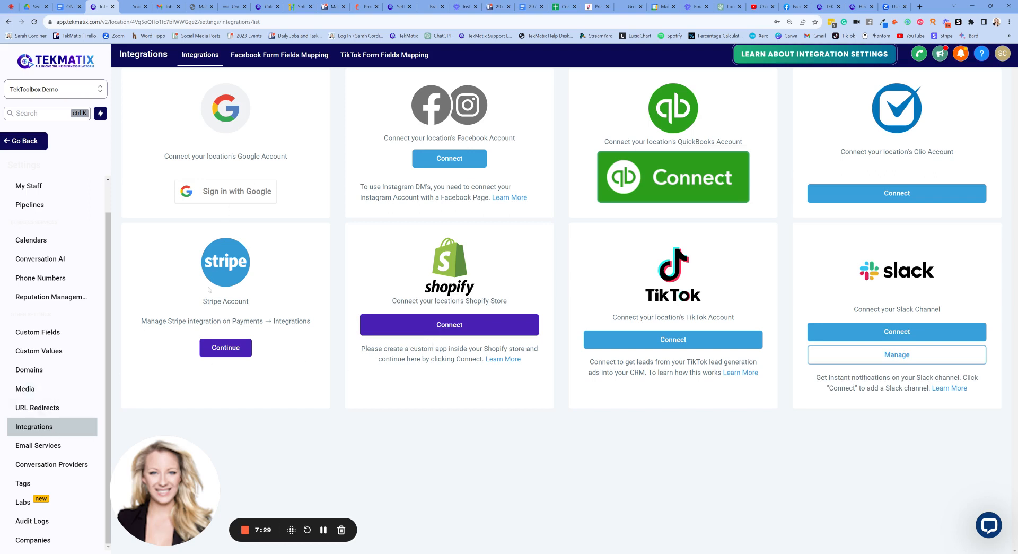
pyautogui.click(228, 351)
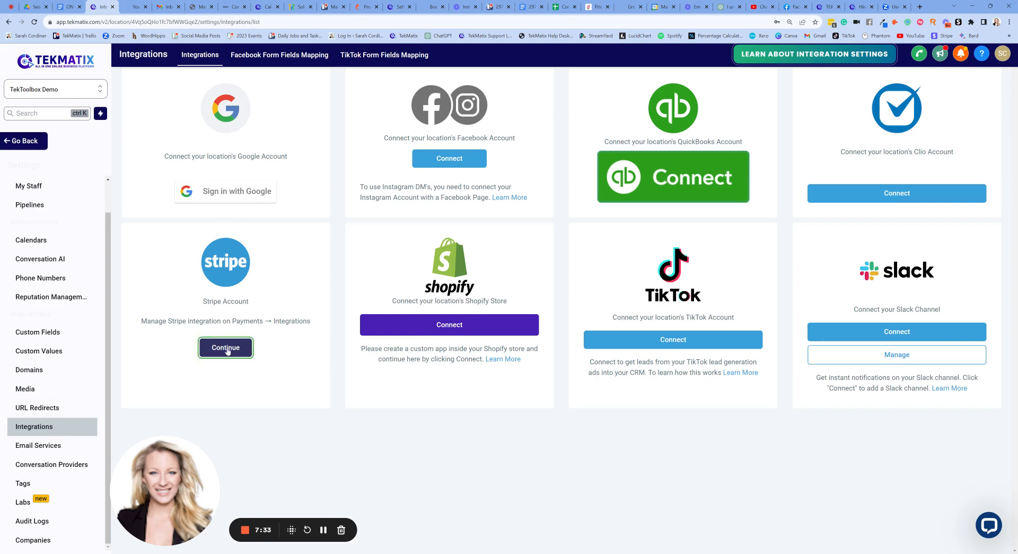
# Examine the payment integration options for NMI, Authorize.net, Stripe and PayPal, including their live and sandbox fields.
pyautogui.scroll(-1, 785, 239)
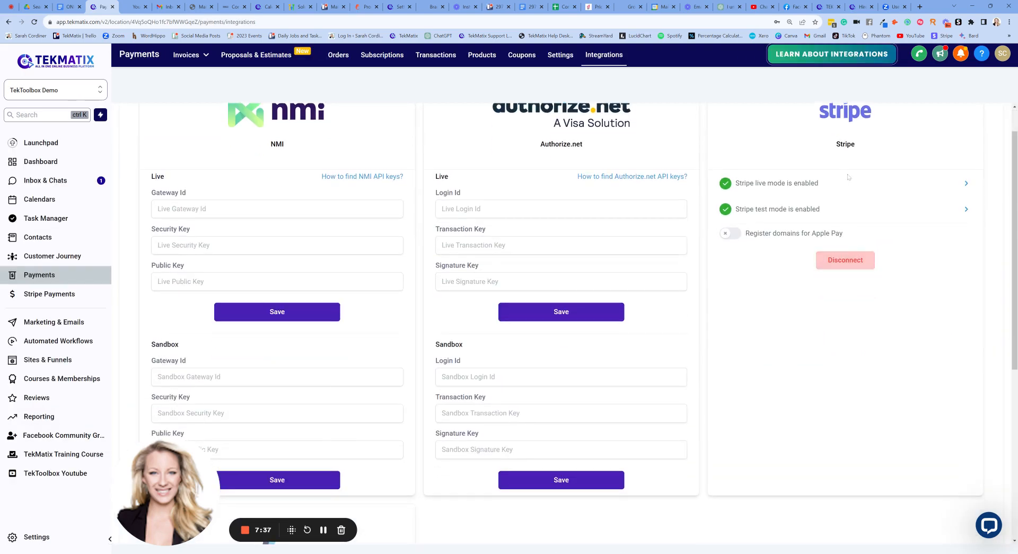
pyautogui.scroll(1, 887, 179)
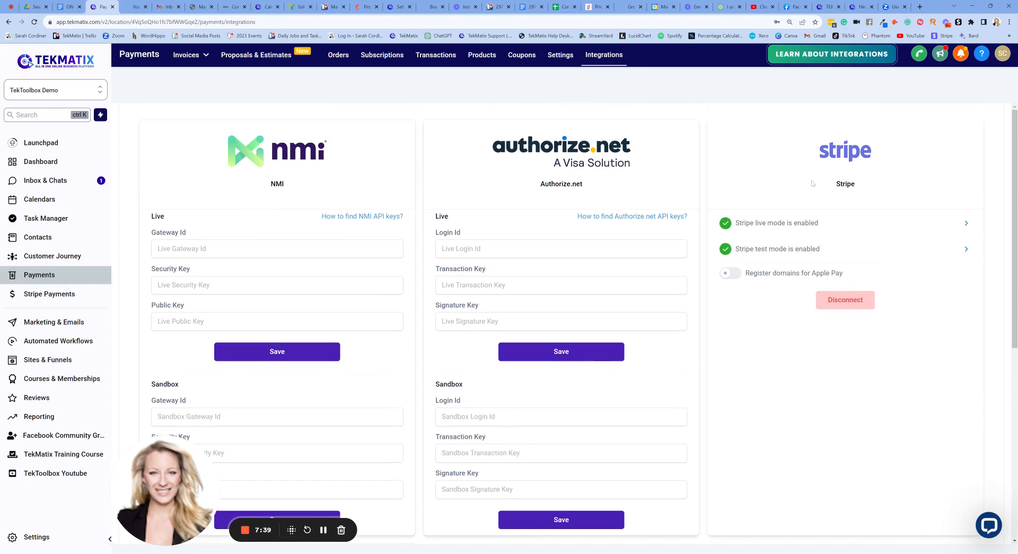
pyautogui.scroll(-5, 811, 272)
pyautogui.scroll(5, 808, 272)
pyautogui.scroll(-9, 318, 239)
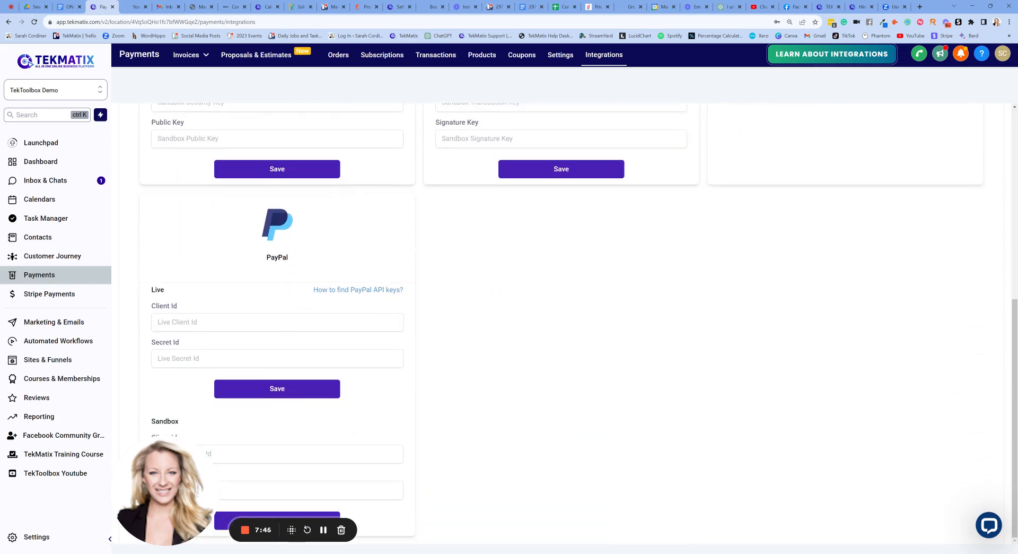
pyautogui.scroll(9, 459, 372)
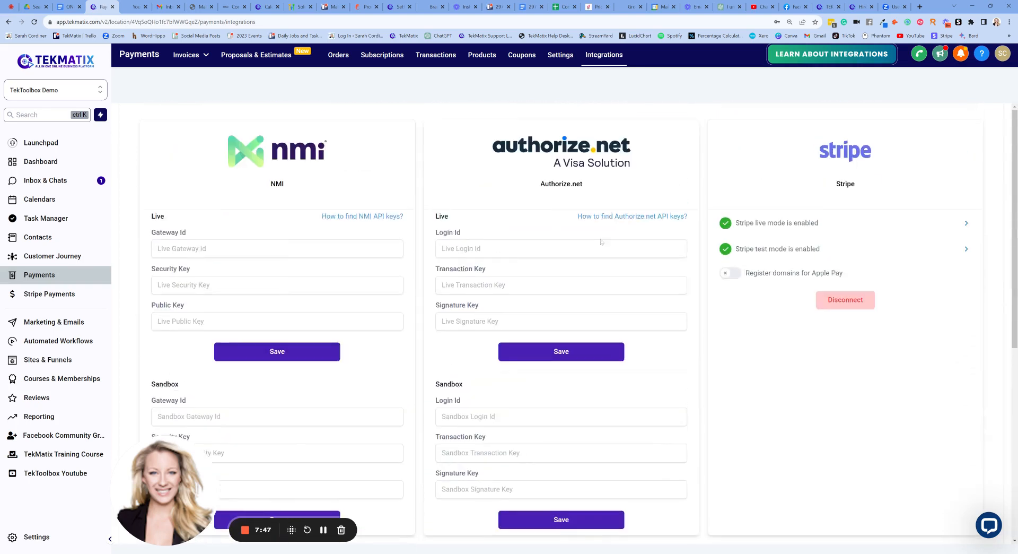
pyautogui.scroll(-2, 290, 351)
pyautogui.scroll(-1, 580, 323)
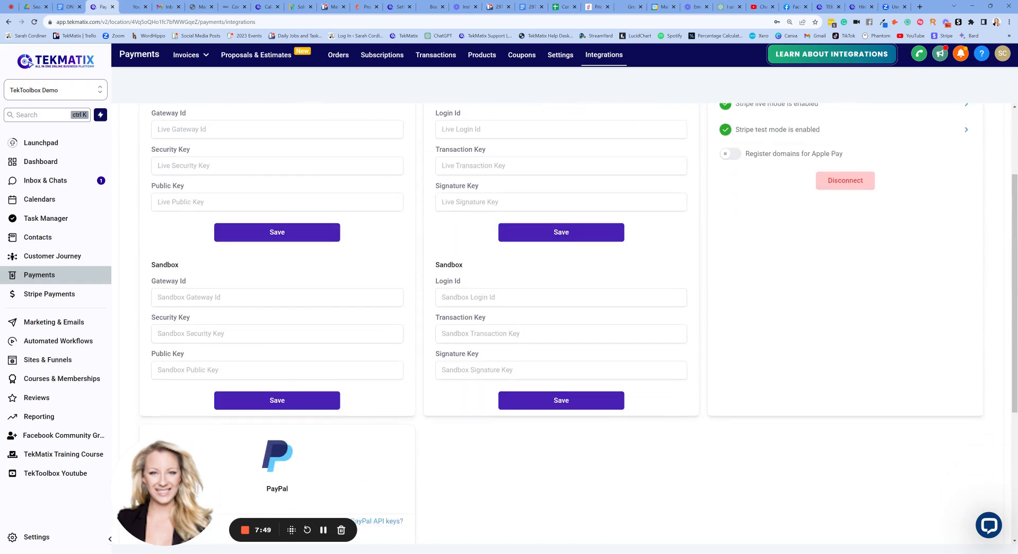
pyautogui.scroll(3, 401, 399)
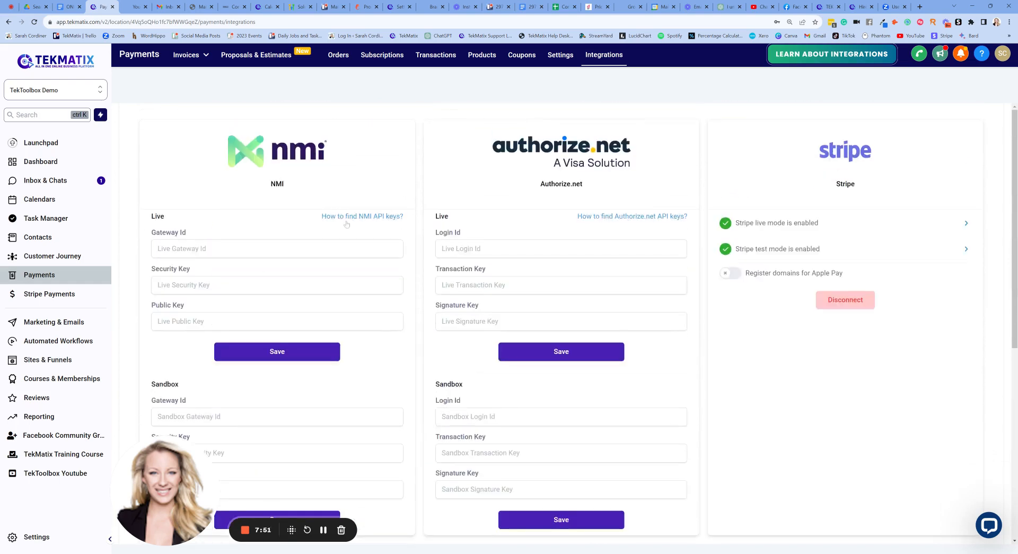
pyautogui.scroll(-2, 321, 143)
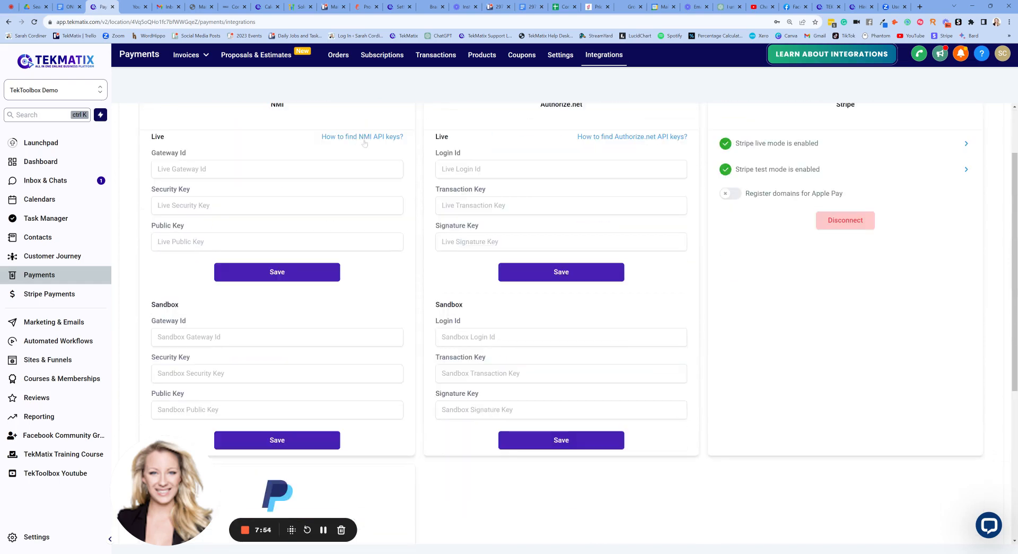
pyautogui.scroll(-4, 352, 366)
pyautogui.scroll(5, 510, 415)
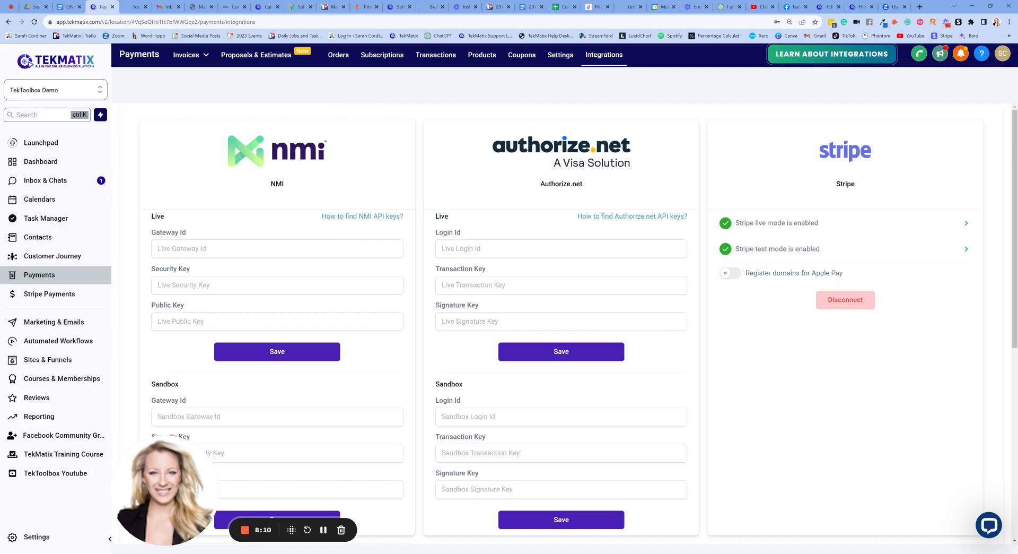
# Open the Social Planner in Marketing & Emails, view the networks offered for adding a social account, and close the dialog.
pyautogui.click(65, 323)
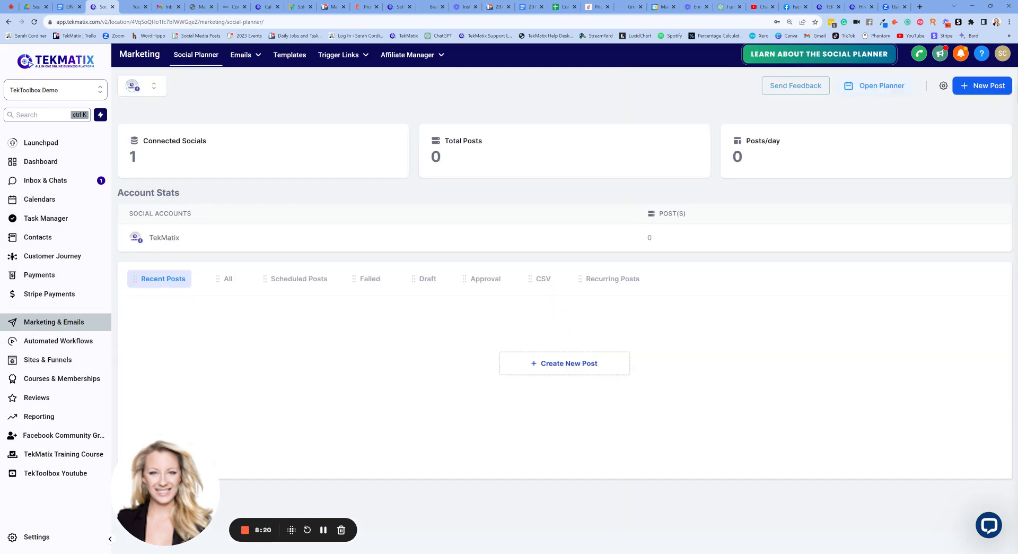
pyautogui.click(147, 87)
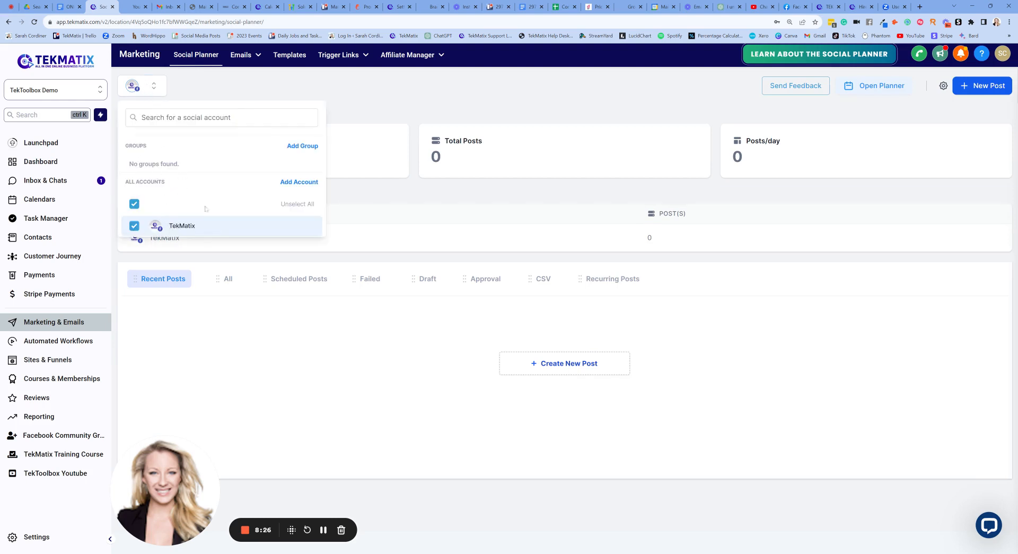
pyautogui.click(295, 183)
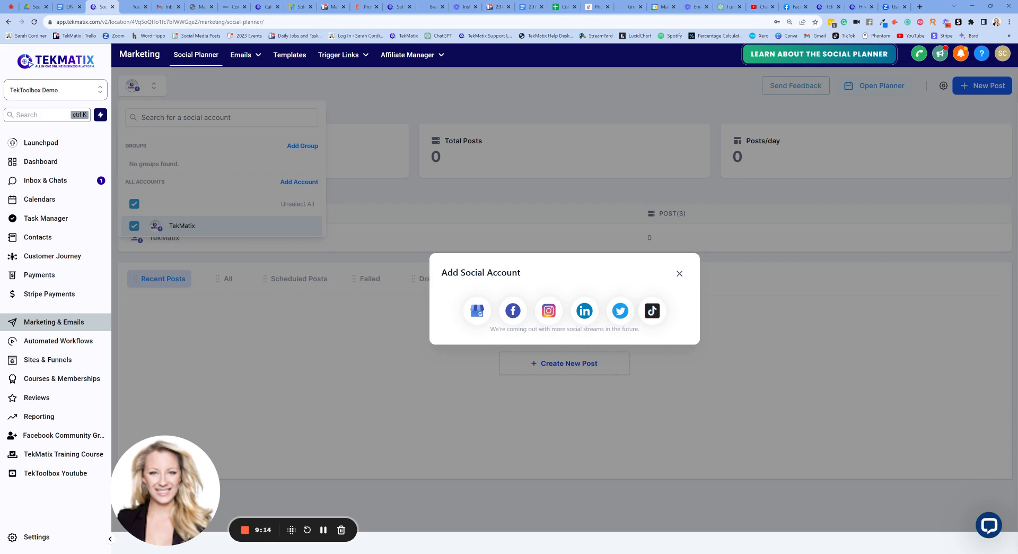
pyautogui.click(679, 273)
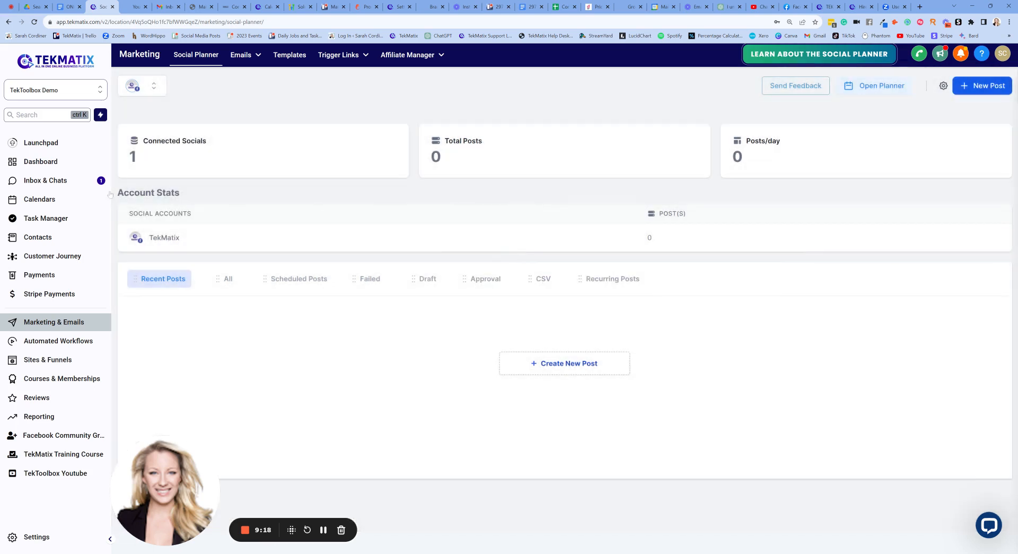